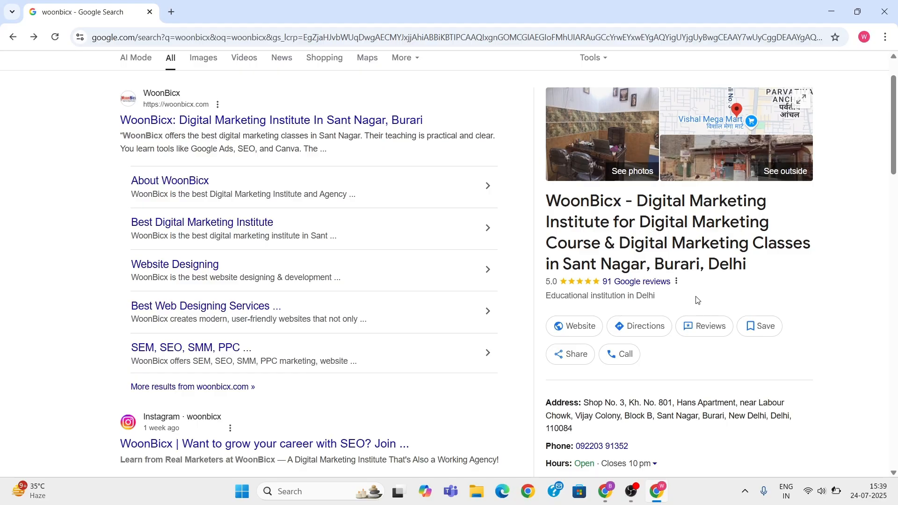
- Examine the WoonBicx business profile in the search results, including its contact details, reviews, products and posts
{"action": "scroll", "coordinate": [623, 232], "scroll_direction": "down", "scroll_amount": 1}
{"action": "scroll", "coordinate": [621, 190], "scroll_direction": "down", "scroll_amount": 12}
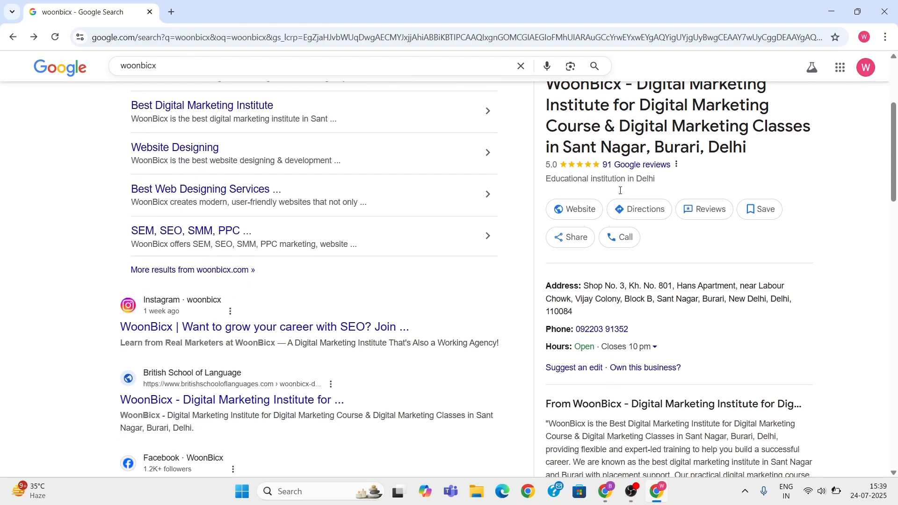
{"action": "scroll", "coordinate": [621, 191], "scroll_direction": "down", "scroll_amount": 5}
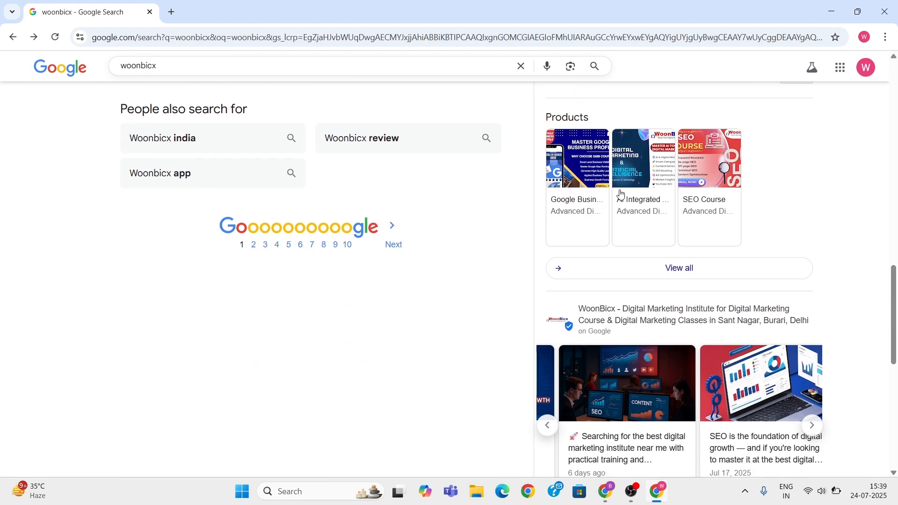
{"action": "scroll", "coordinate": [640, 266], "scroll_direction": "left", "scroll_amount": 6}
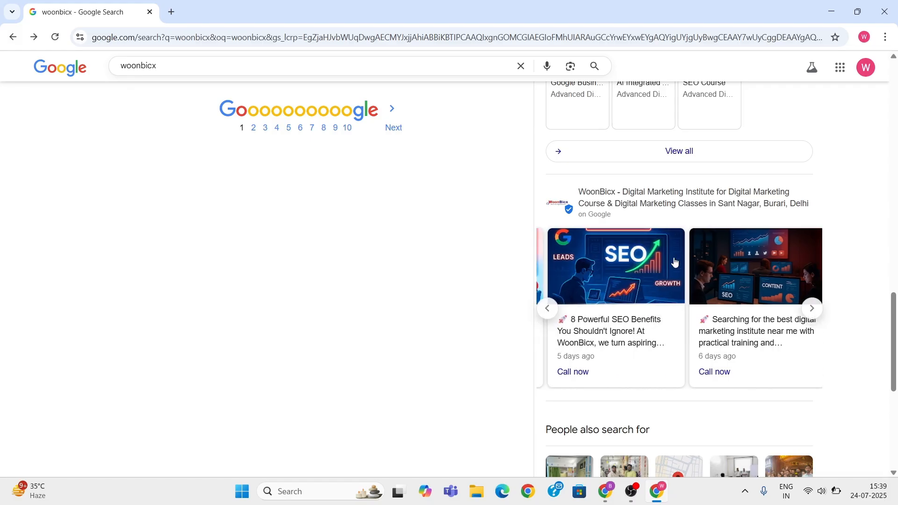
{"action": "scroll", "coordinate": [640, 272], "scroll_direction": "up", "scroll_amount": 20}
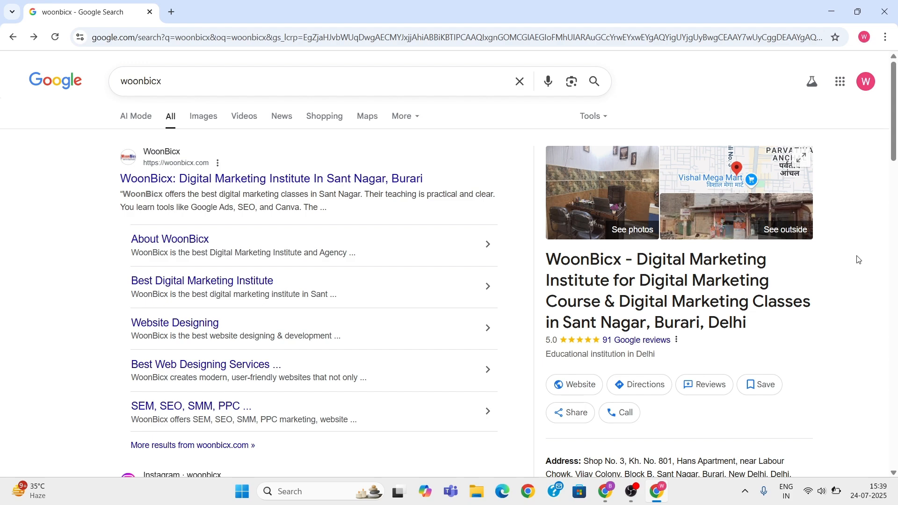
{"action": "scroll", "coordinate": [772, 237], "scroll_direction": "down", "scroll_amount": 3}
{"action": "scroll", "coordinate": [751, 234], "scroll_direction": "up", "scroll_amount": 4}
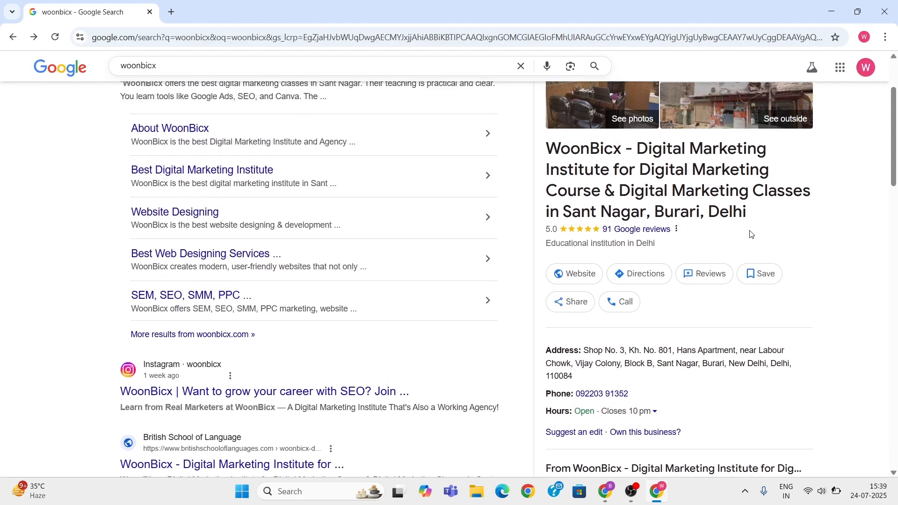
{"action": "scroll", "coordinate": [725, 236], "scroll_direction": "down", "scroll_amount": 1}
{"action": "scroll", "coordinate": [626, 220], "scroll_direction": "down", "scroll_amount": 2}
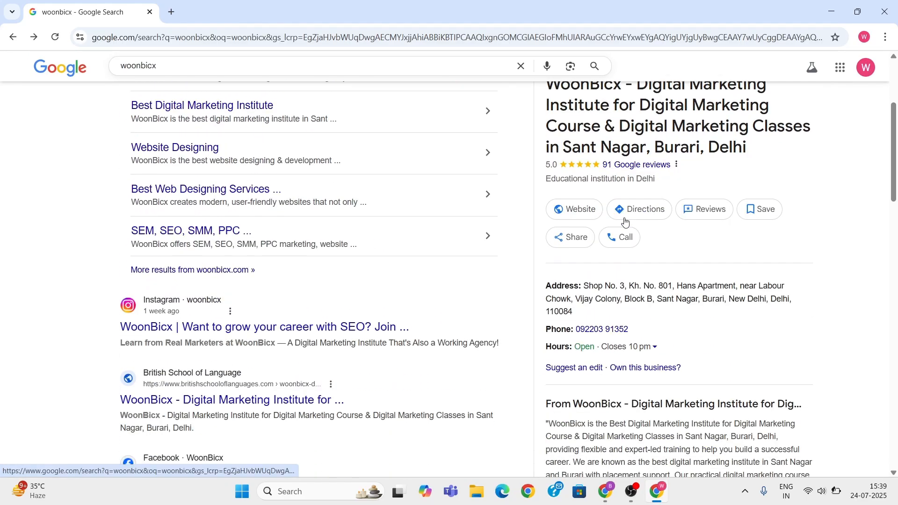
{"action": "scroll", "coordinate": [625, 220], "scroll_direction": "down", "scroll_amount": 1}
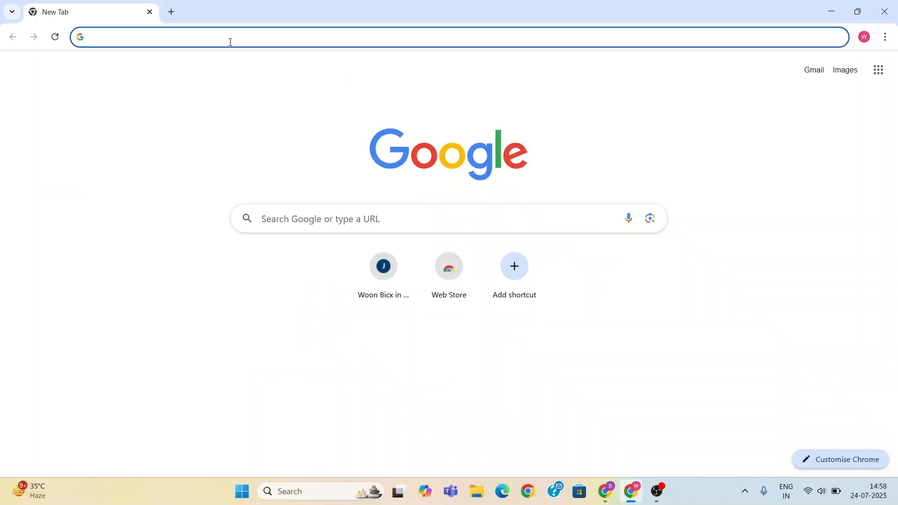
- Search the web for "google business profile", open Google's Business Profile site and start creating a new profile
{"action": "type", "text": "goo"}
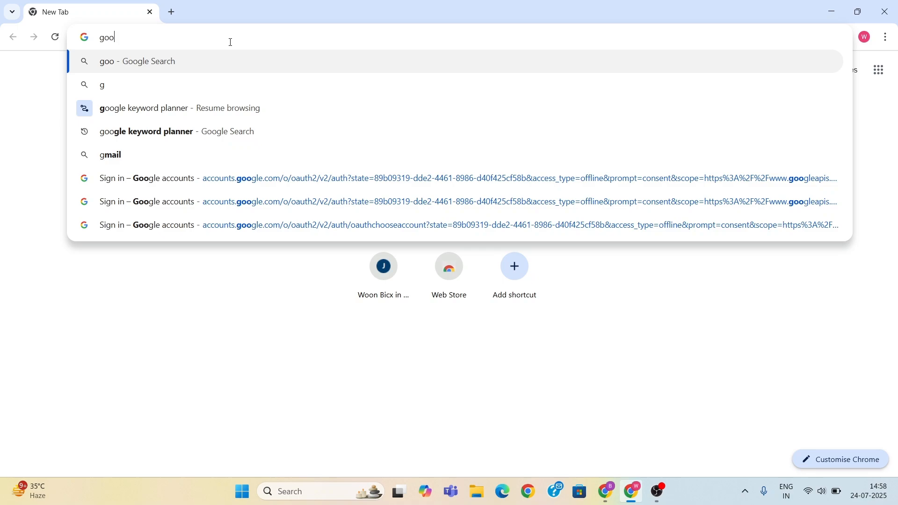
{"action": "type", "text": "gle business profil"}
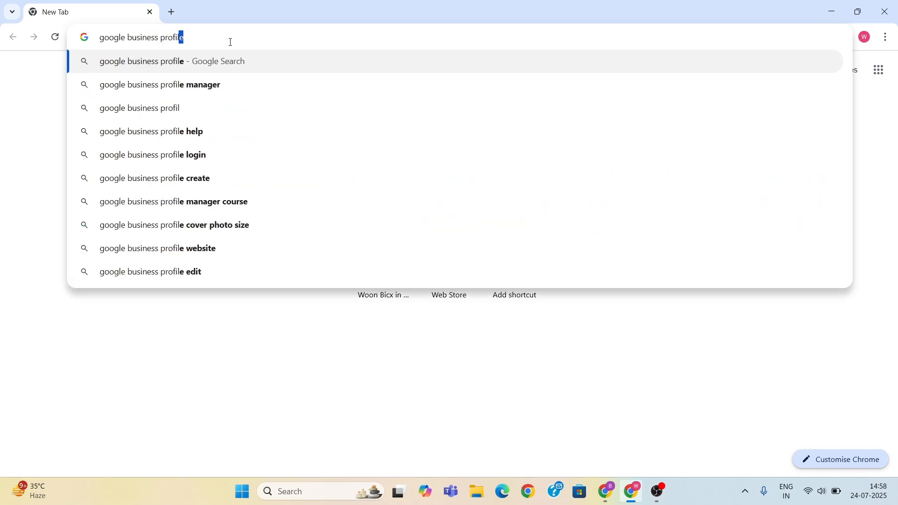
{"action": "key", "text": "Return"}
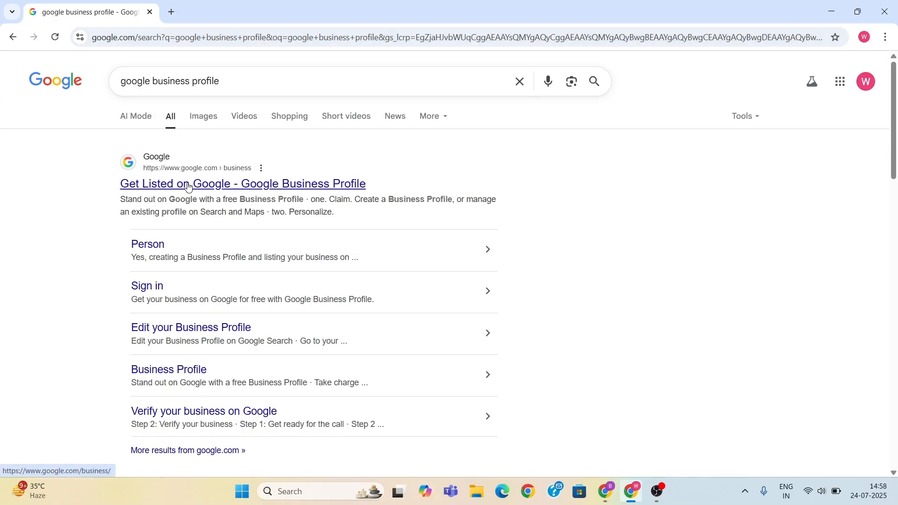
{"action": "left_click", "coordinate": [223, 187]}
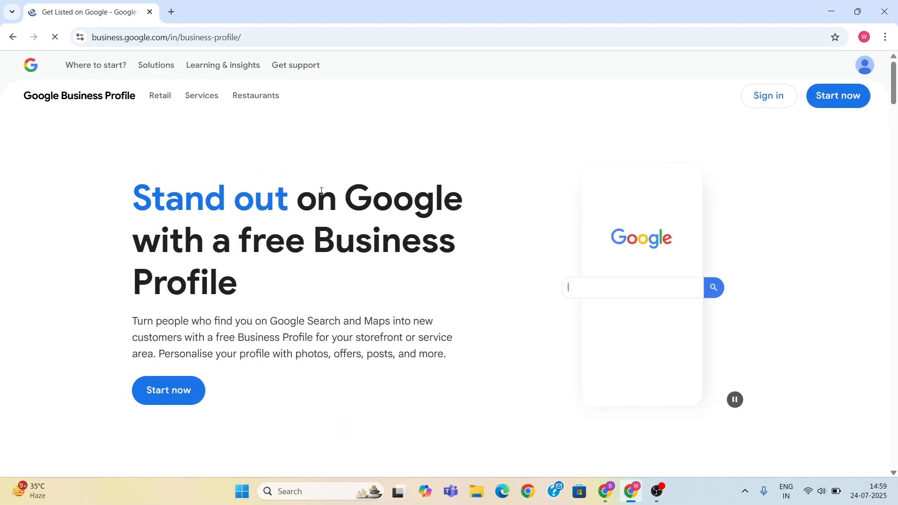
{"action": "left_click", "coordinate": [843, 98]}
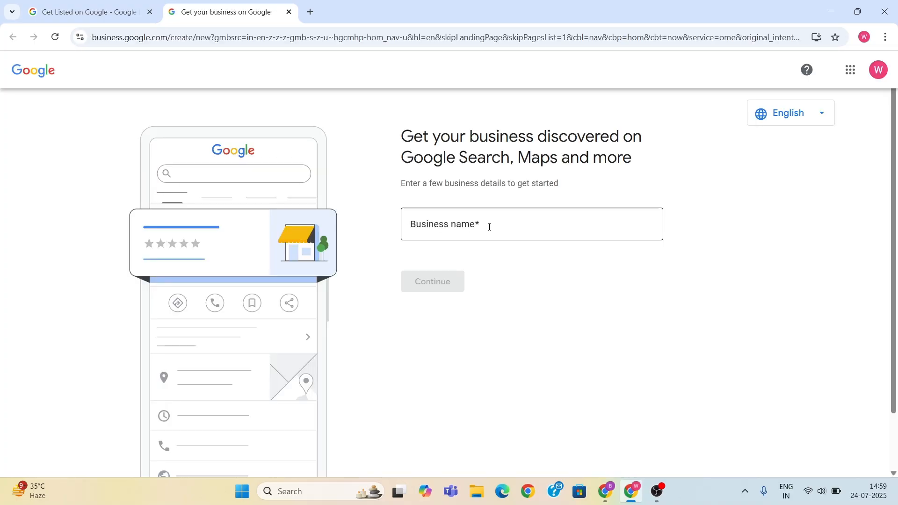
- Enter ABC Enterprises as the business name, choose to create a new business with that name and continue
{"action": "left_click", "coordinate": [533, 227]}
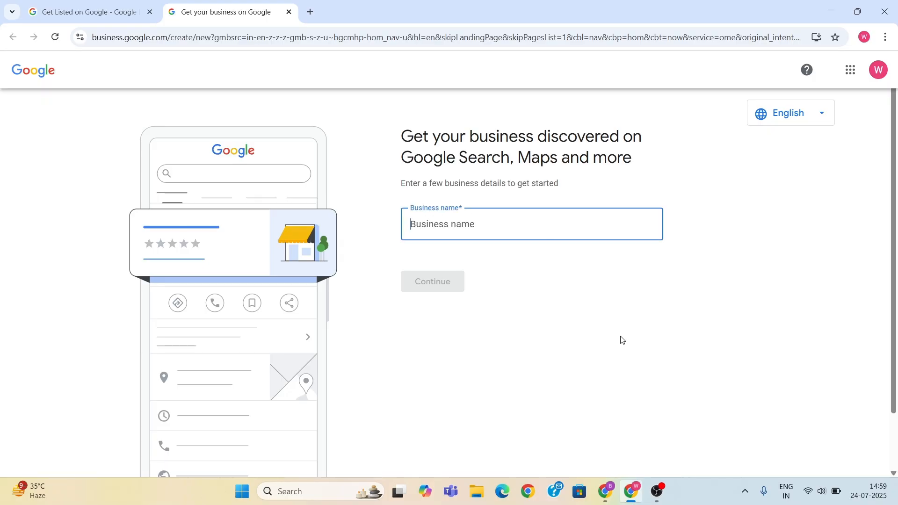
{"action": "key", "text": "Return"}
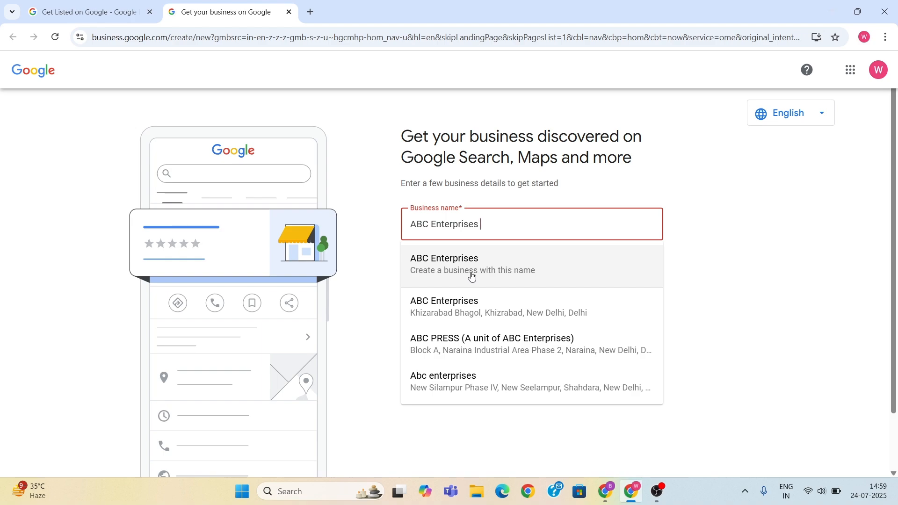
{"action": "left_click", "coordinate": [496, 274]}
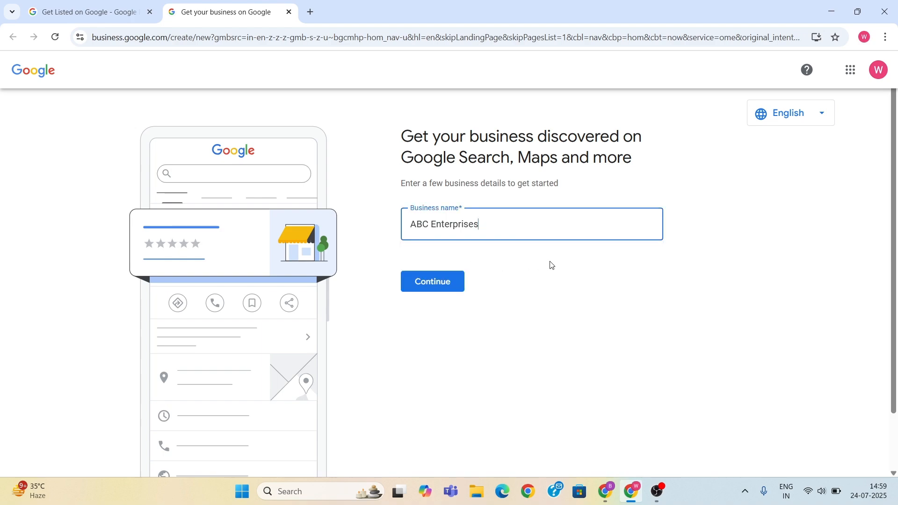
{"action": "left_click", "coordinate": [436, 285]}
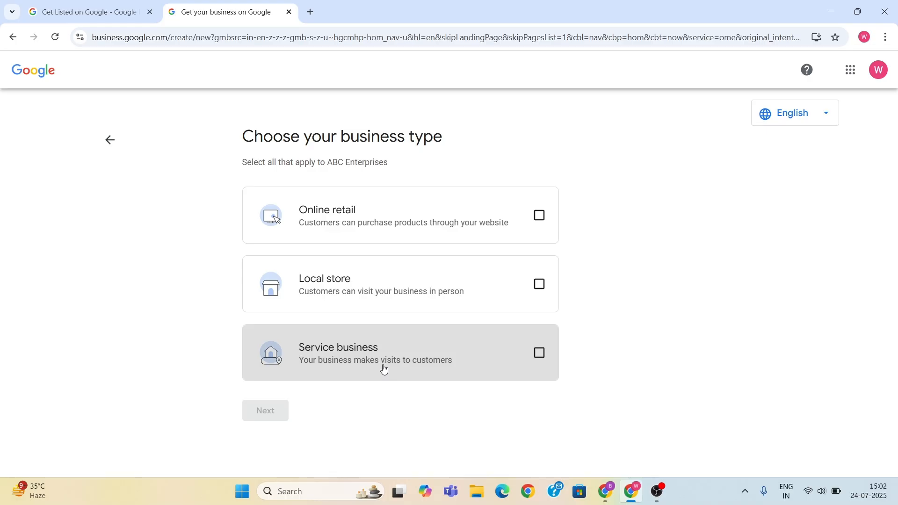
- Choose Local store as the business type, set the business category to Internet marketing service and continue
{"action": "left_click", "coordinate": [499, 293]}
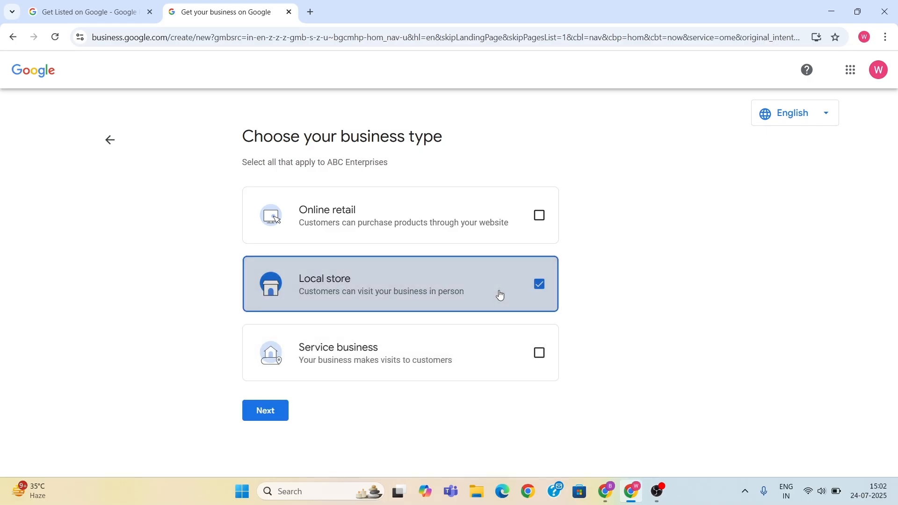
{"action": "left_click", "coordinate": [269, 414]}
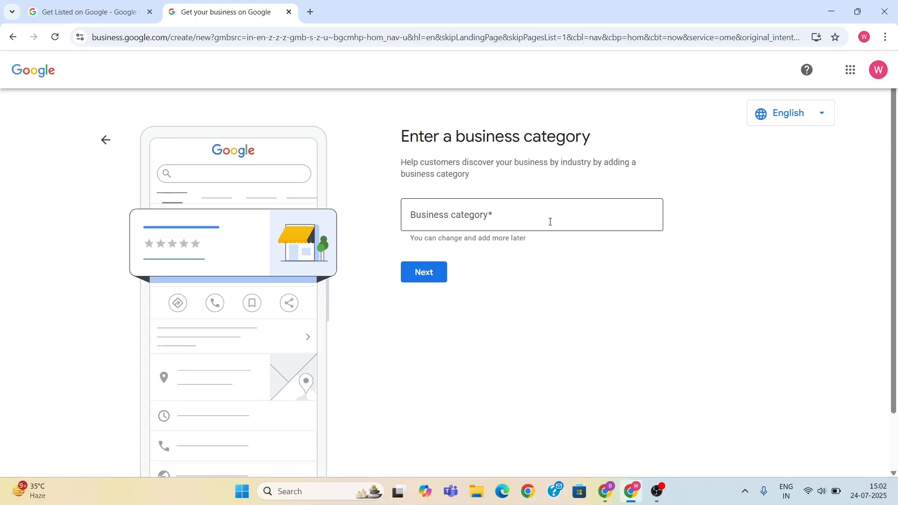
{"action": "left_click", "coordinate": [551, 222]}
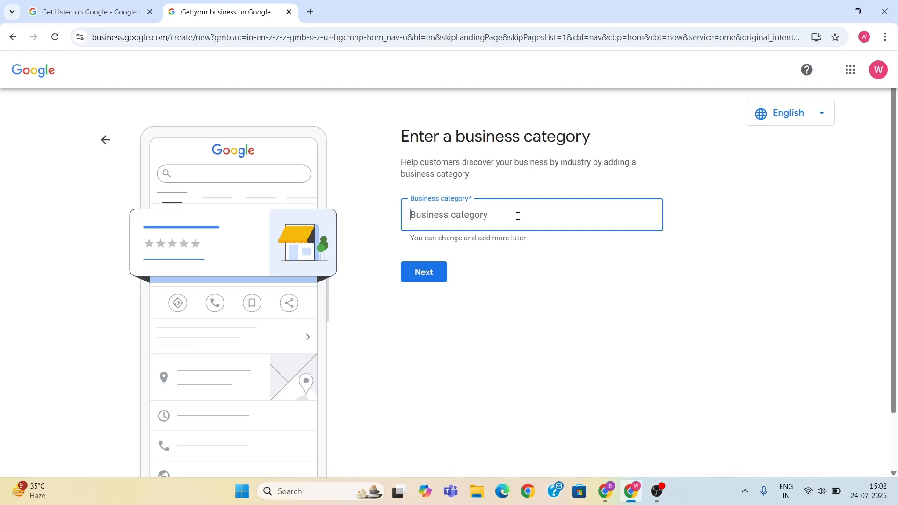
{"action": "type", "text": "in"}
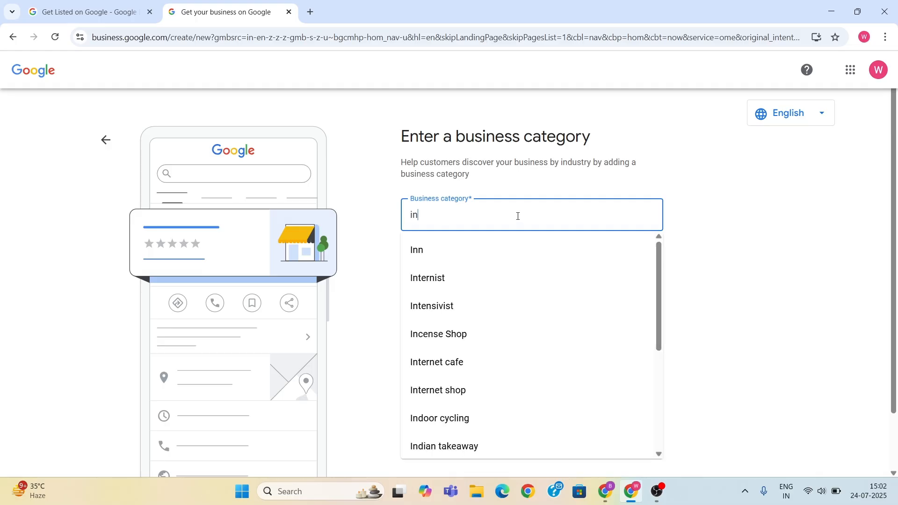
{"action": "type", "text": "ternet marke"}
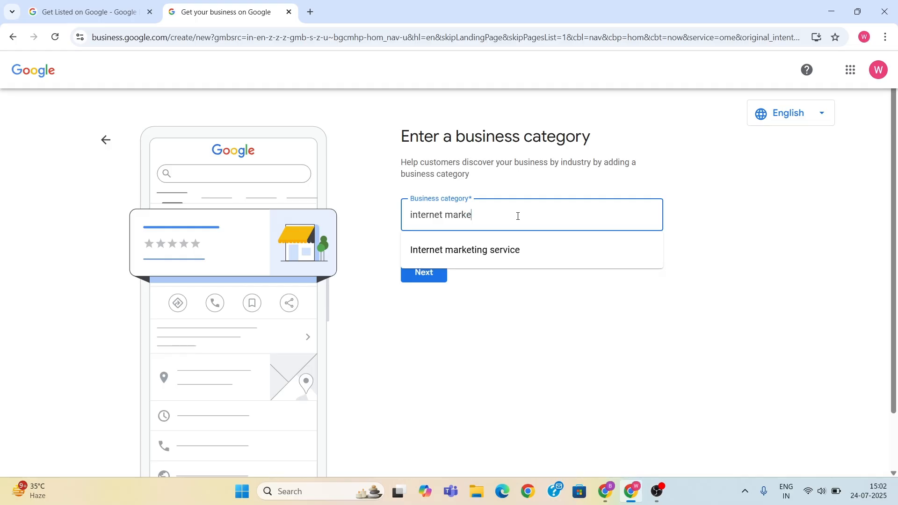
{"action": "left_click", "coordinate": [511, 251]}
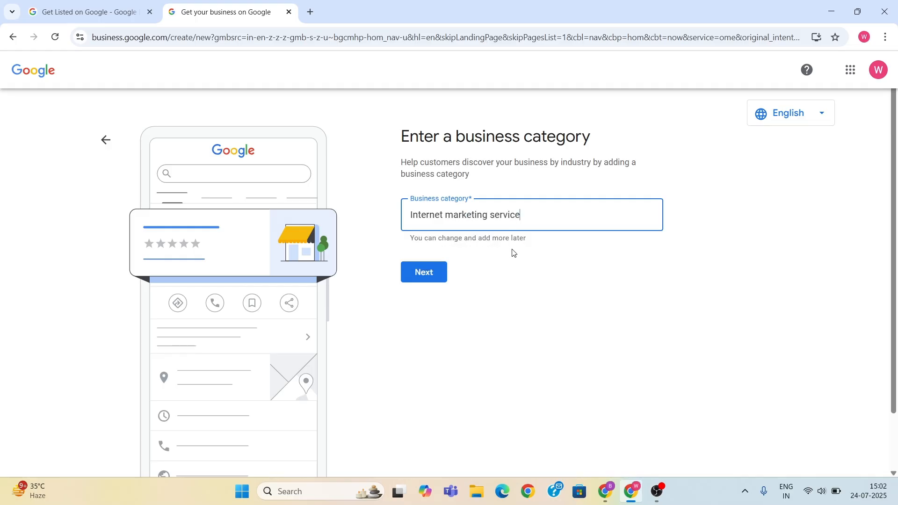
{"action": "left_click", "coordinate": [439, 277]}
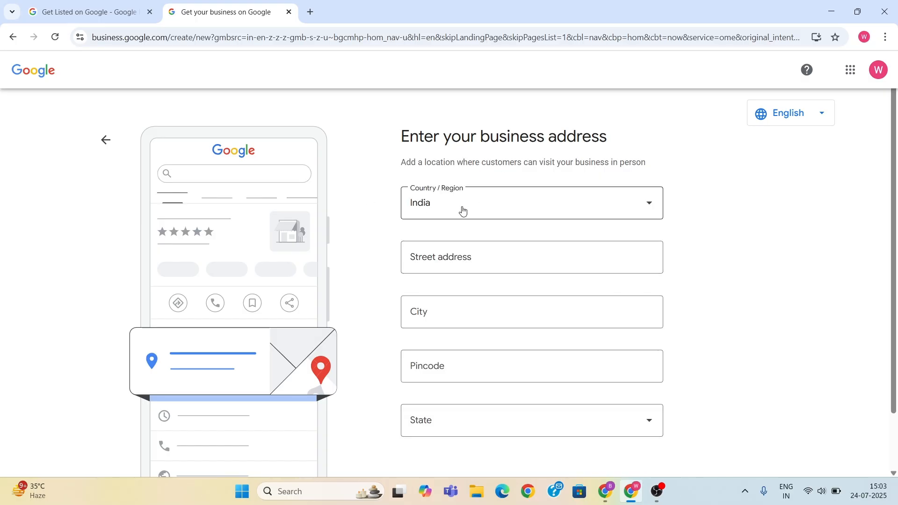
- Fill in the street address, city and pincode of the business address
{"action": "left_click", "coordinate": [468, 257]}
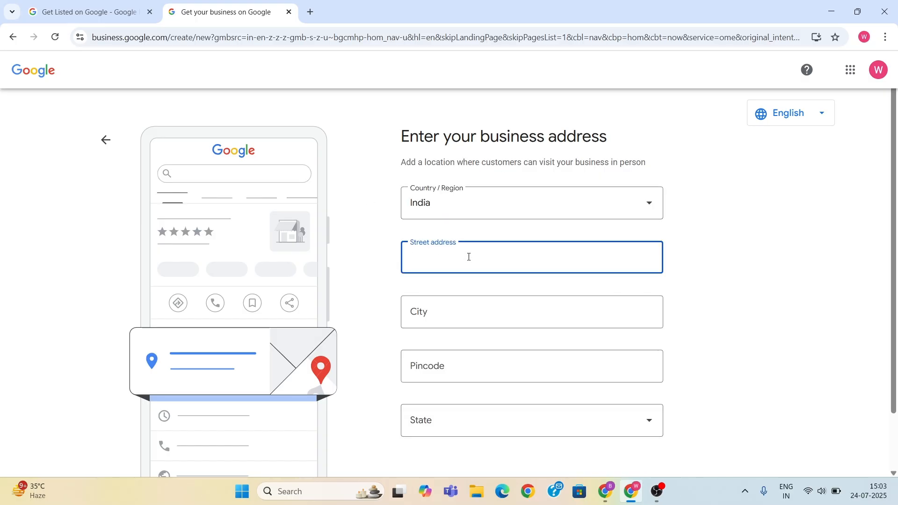
{"action": "key", "text": "Tab"}
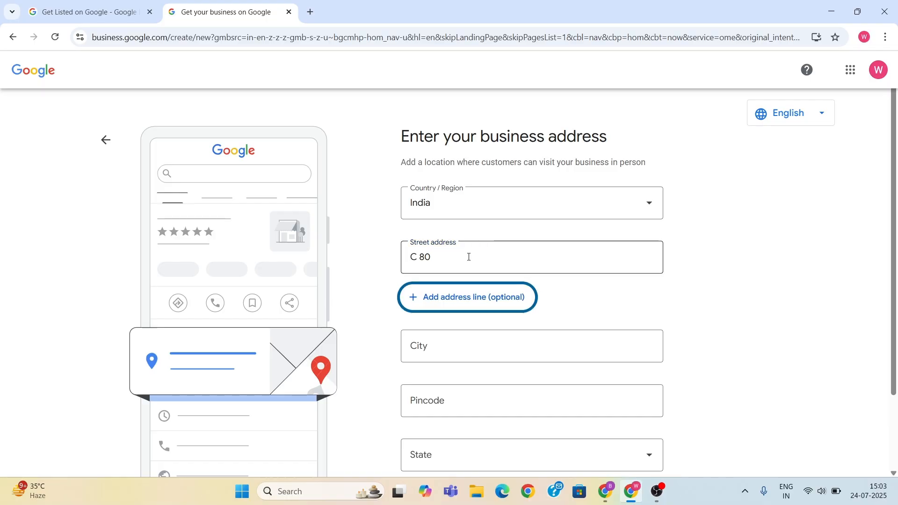
{"action": "key", "text": "Tab"}
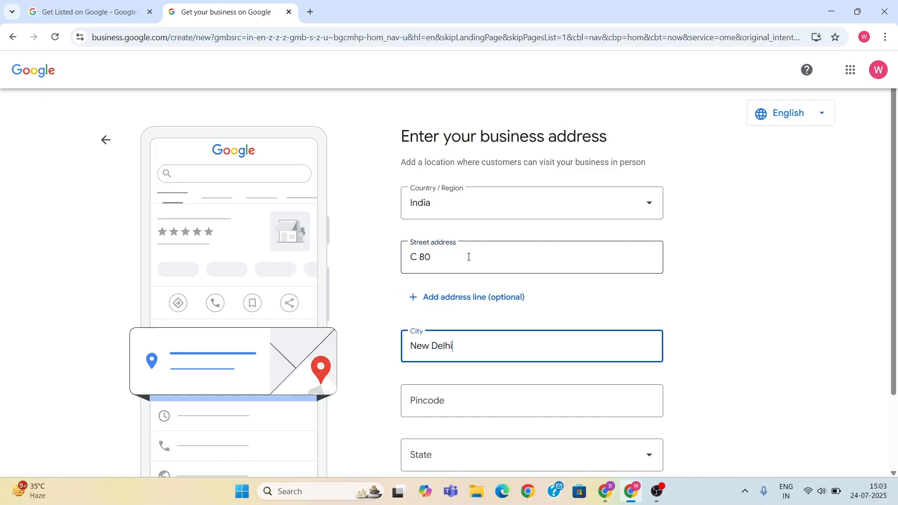
{"action": "key", "text": "Tab"}
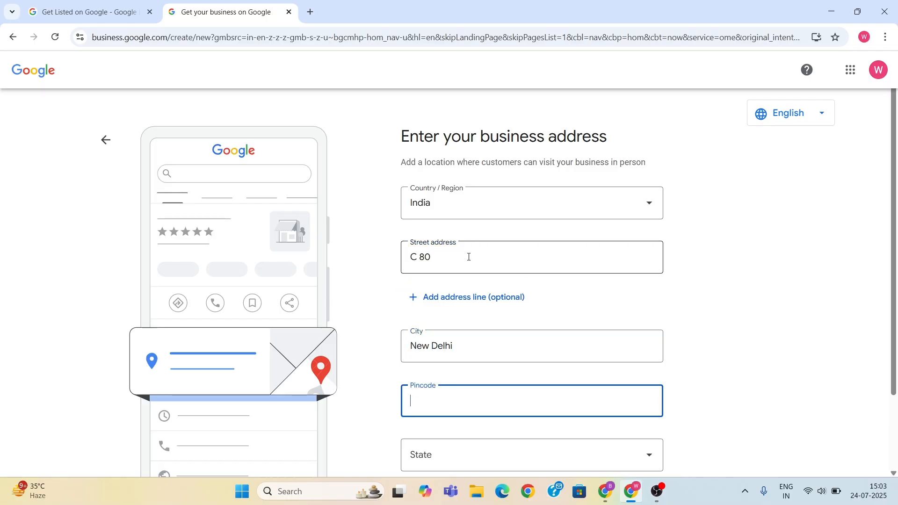
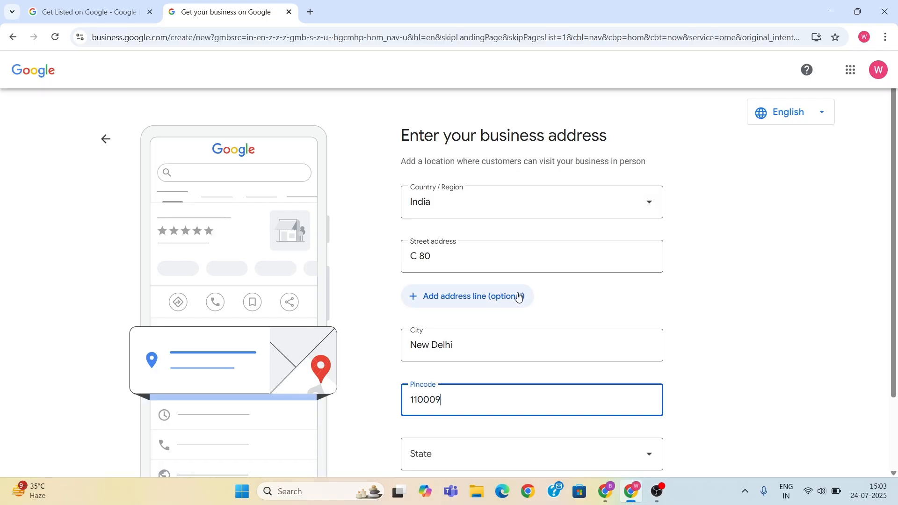
- Select Delhi as the state, review the completed business address and submit it
{"action": "scroll", "coordinate": [468, 327], "scroll_direction": "down", "scroll_amount": 2}
{"action": "left_click", "coordinate": [465, 369]}
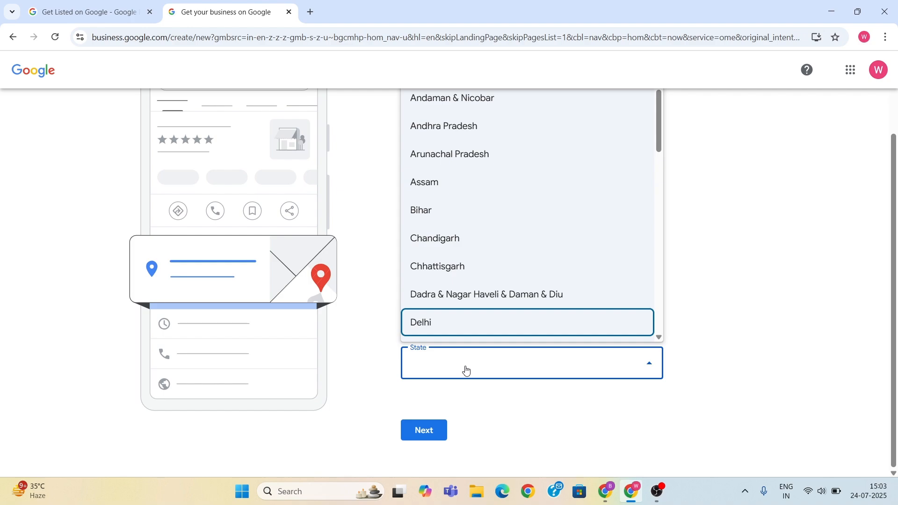
{"action": "left_click", "coordinate": [454, 327]}
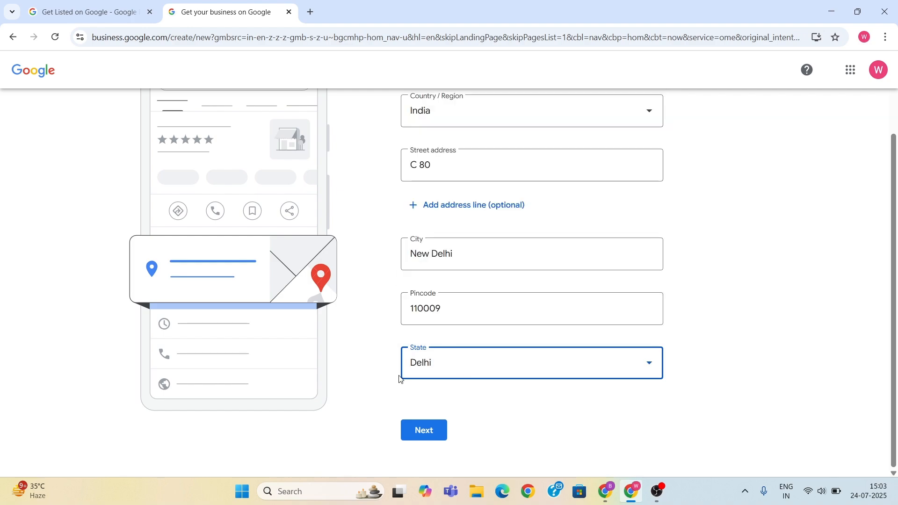
{"action": "scroll", "coordinate": [400, 380], "scroll_direction": "up", "scroll_amount": 2}
{"action": "scroll", "coordinate": [400, 379], "scroll_direction": "down", "scroll_amount": 2}
{"action": "scroll", "coordinate": [564, 307], "scroll_direction": "up", "scroll_amount": 2}
{"action": "scroll", "coordinate": [565, 307], "scroll_direction": "up", "scroll_amount": 1}
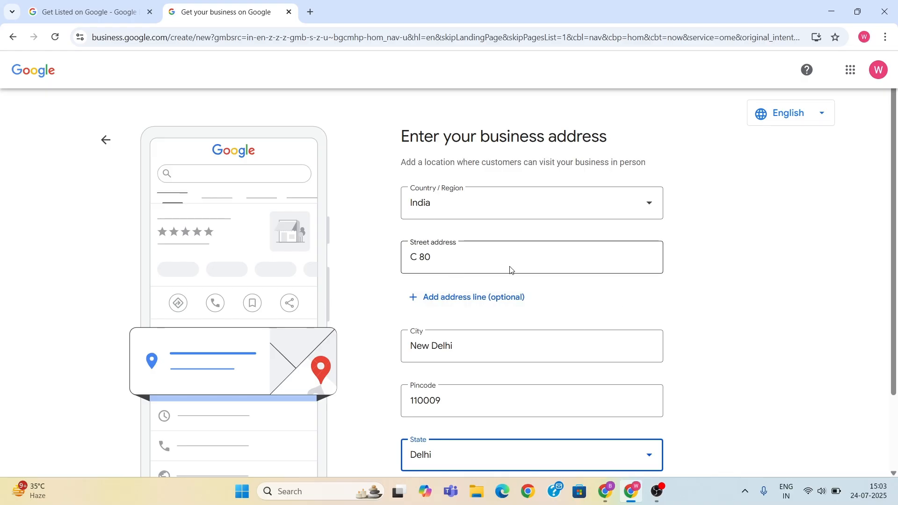
{"action": "scroll", "coordinate": [467, 255], "scroll_direction": "down", "scroll_amount": 2}
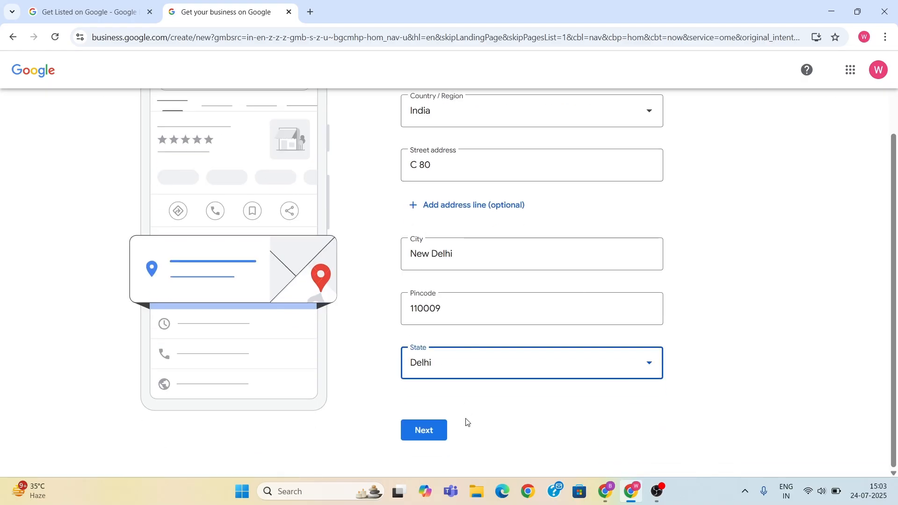
{"action": "left_click", "coordinate": [440, 432]}
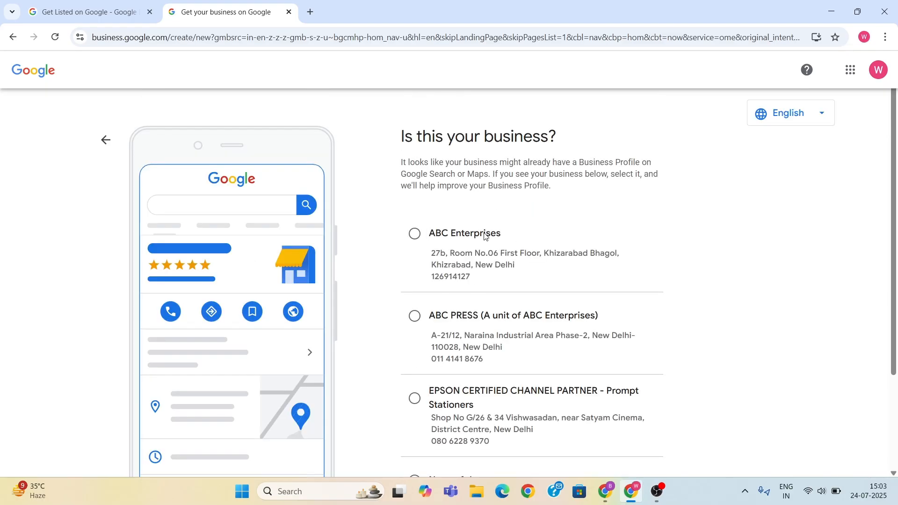
- Review the suggested existing business listings, choose None of these as the match and continue
{"action": "scroll", "coordinate": [543, 201], "scroll_direction": "down", "scroll_amount": 1}
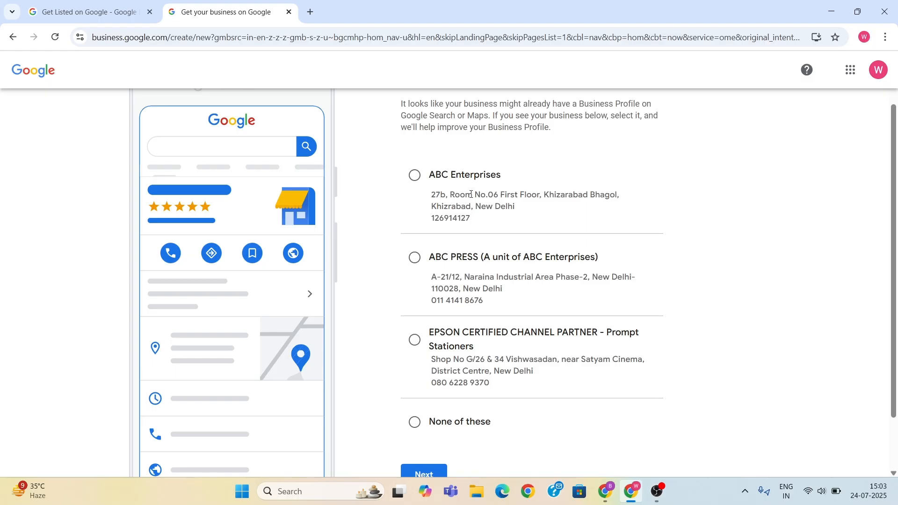
{"action": "scroll", "coordinate": [521, 268], "scroll_direction": "up", "scroll_amount": 1}
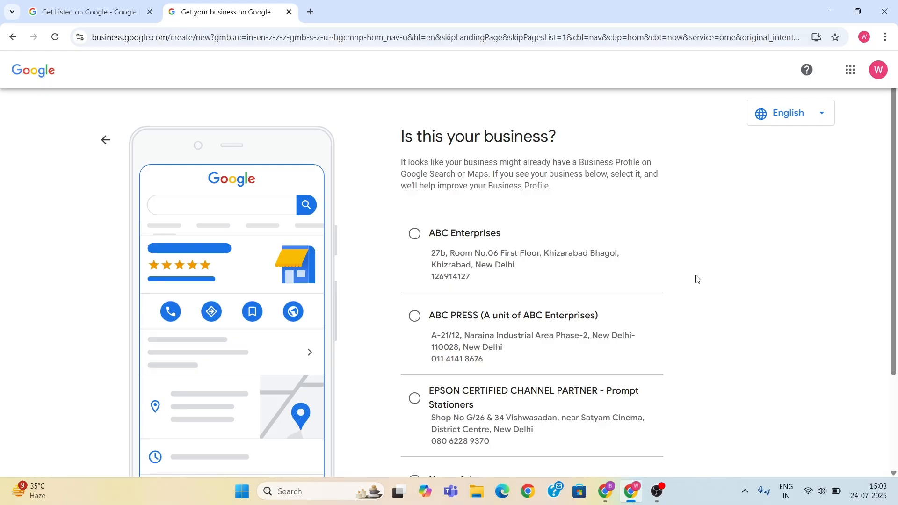
{"action": "scroll", "coordinate": [673, 277], "scroll_direction": "down", "scroll_amount": 2}
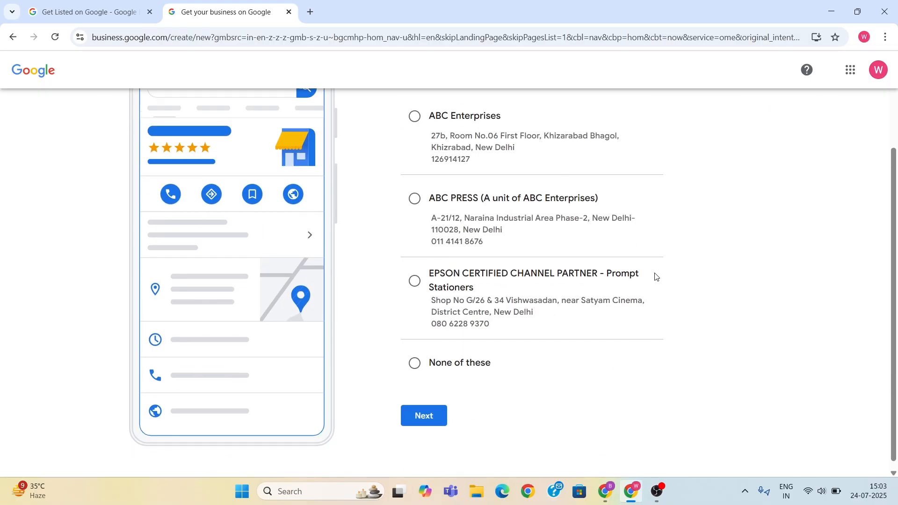
{"action": "left_click", "coordinate": [415, 356]}
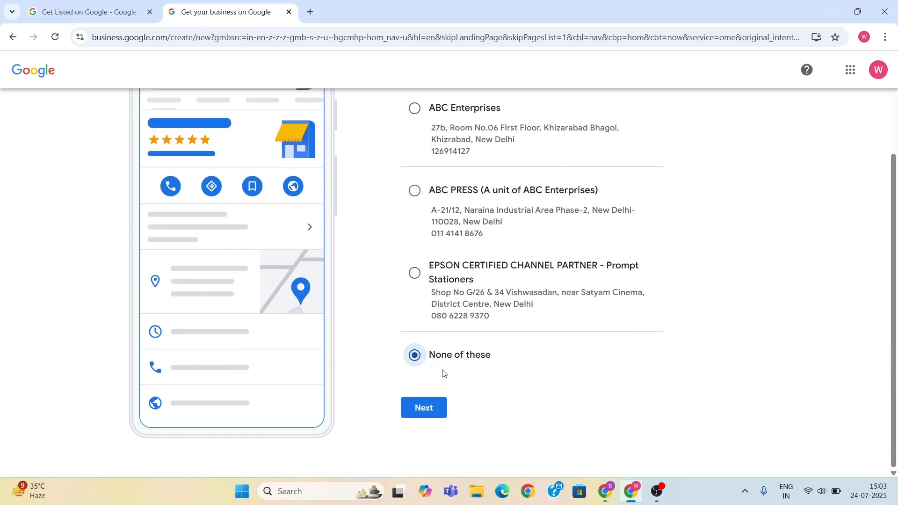
{"action": "left_click", "coordinate": [424, 408]}
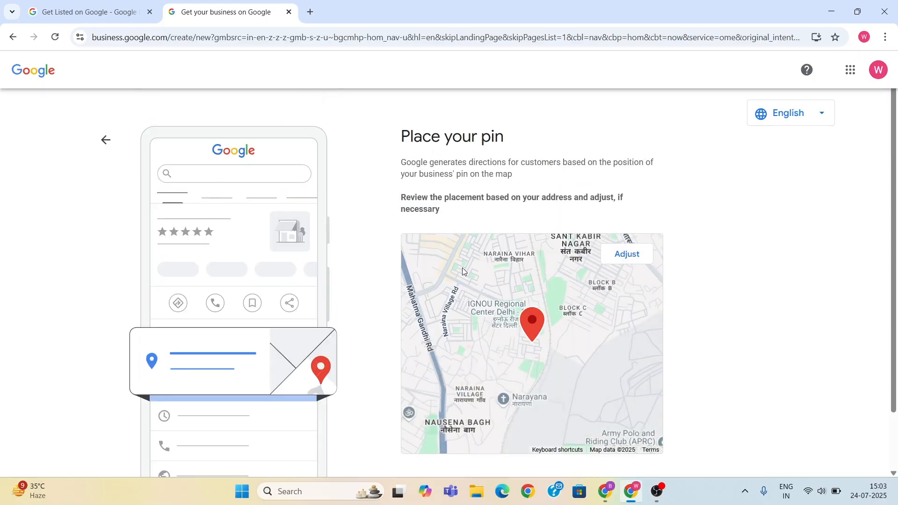
- Fine-tune the placement of the business pin on the map, finish the adjustment and confirm the location
{"action": "scroll", "coordinate": [685, 253], "scroll_direction": "down", "scroll_amount": 1}
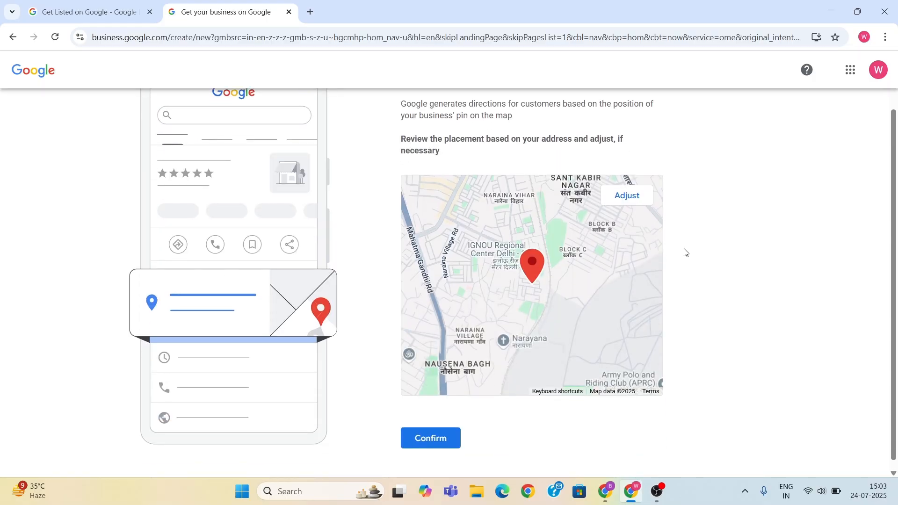
{"action": "left_click", "coordinate": [627, 196]}
{"action": "mouse_move", "coordinate": [541, 292]}
{"action": "left_mouse_down"}
{"action": "mouse_move", "coordinate": [525, 311]}
{"action": "mouse_move", "coordinate": [545, 318]}
{"action": "mouse_move", "coordinate": [546, 297]}
{"action": "left_mouse_up"}
{"action": "scroll", "coordinate": [539, 293], "scroll_direction": "up", "scroll_amount": 2}
{"action": "scroll", "coordinate": [540, 294], "scroll_direction": "up", "scroll_amount": 1}
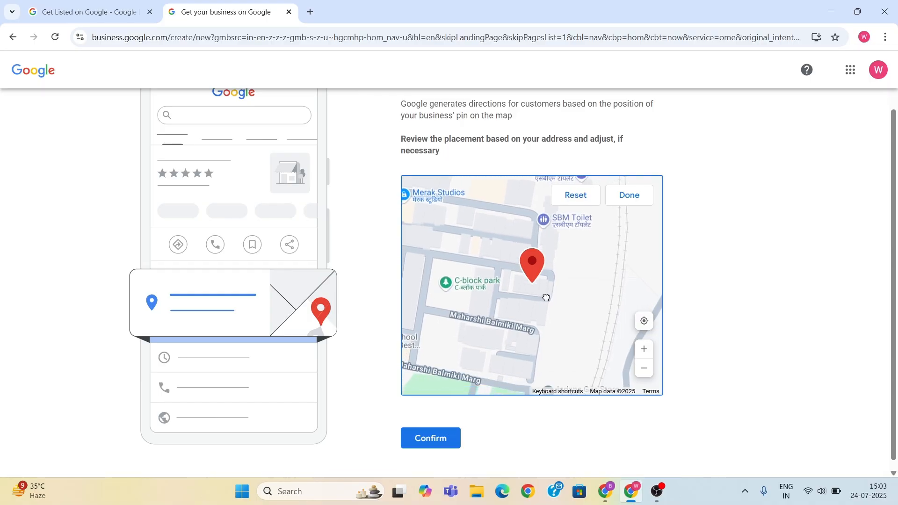
{"action": "left_click", "coordinate": [635, 200]}
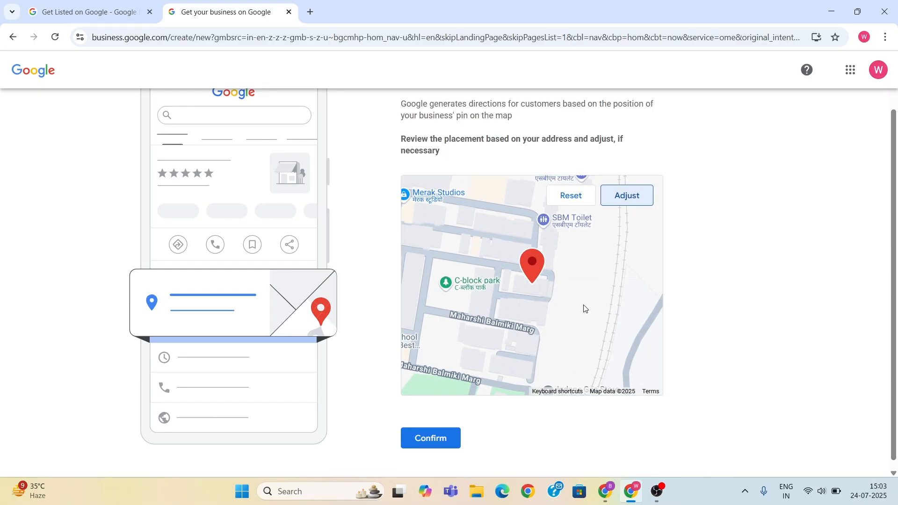
{"action": "left_click", "coordinate": [440, 444]}
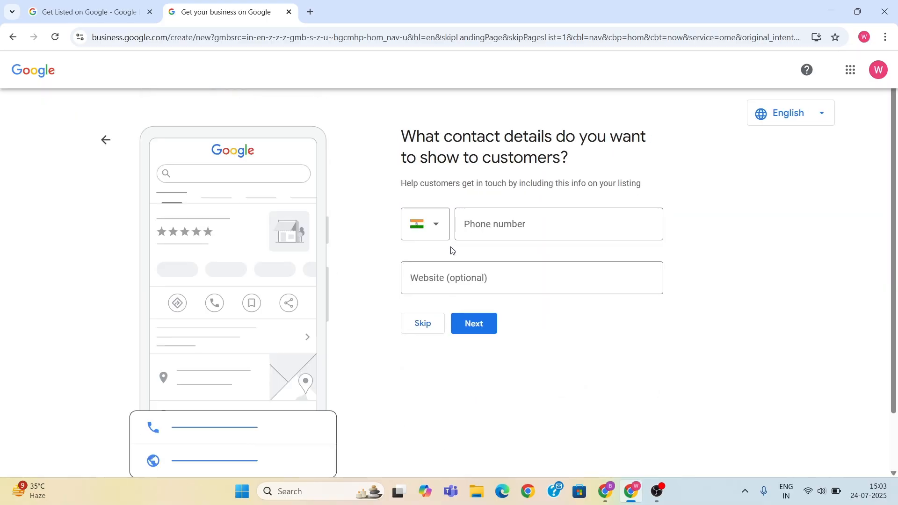
- Skip the customer contact details, leaving the phone number and website empty
{"action": "left_click", "coordinate": [520, 225]}
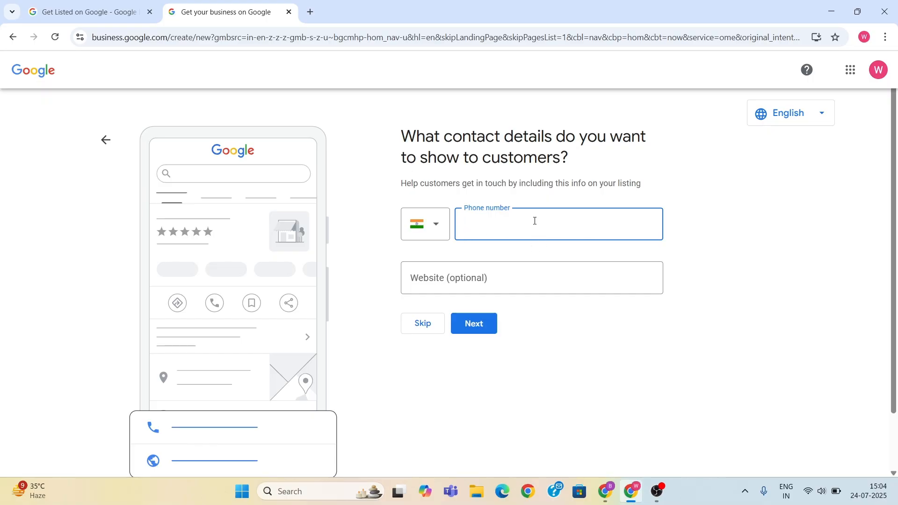
{"action": "left_click", "coordinate": [475, 272]}
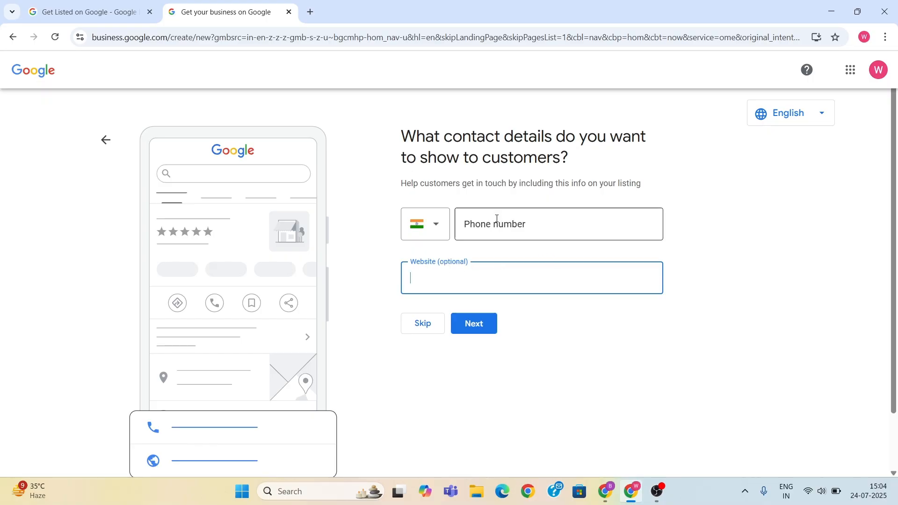
{"action": "left_click", "coordinate": [420, 327]}
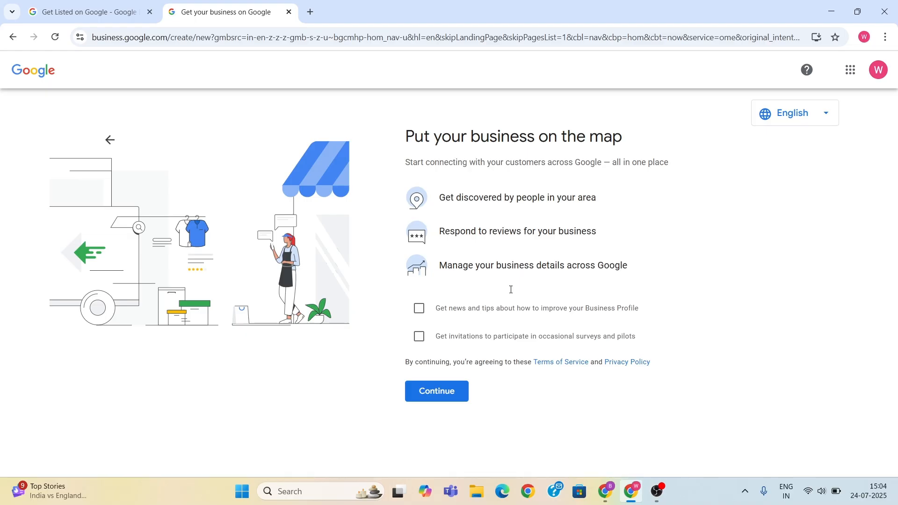
- Continue without opting in to news or survey invitations and postpone the phone verification of the business
{"action": "left_click", "coordinate": [447, 397]}
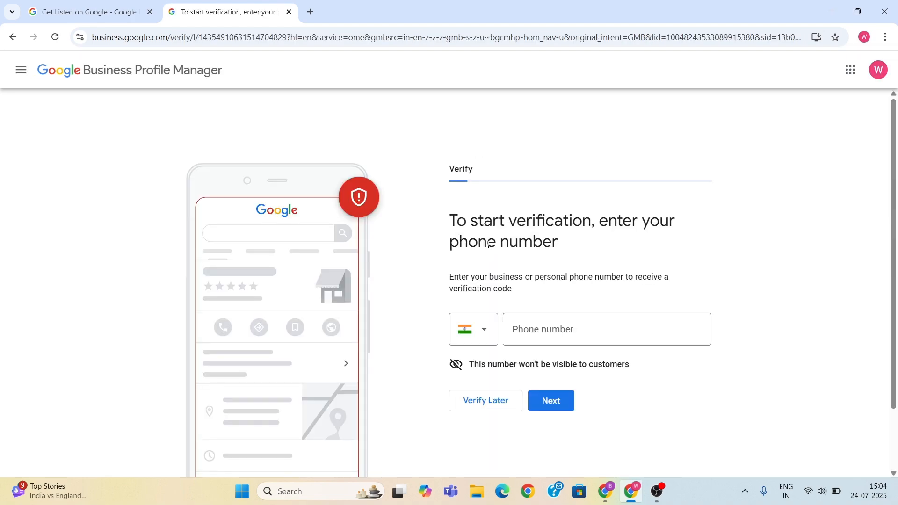
{"action": "scroll", "coordinate": [489, 244], "scroll_direction": "down", "scroll_amount": 2}
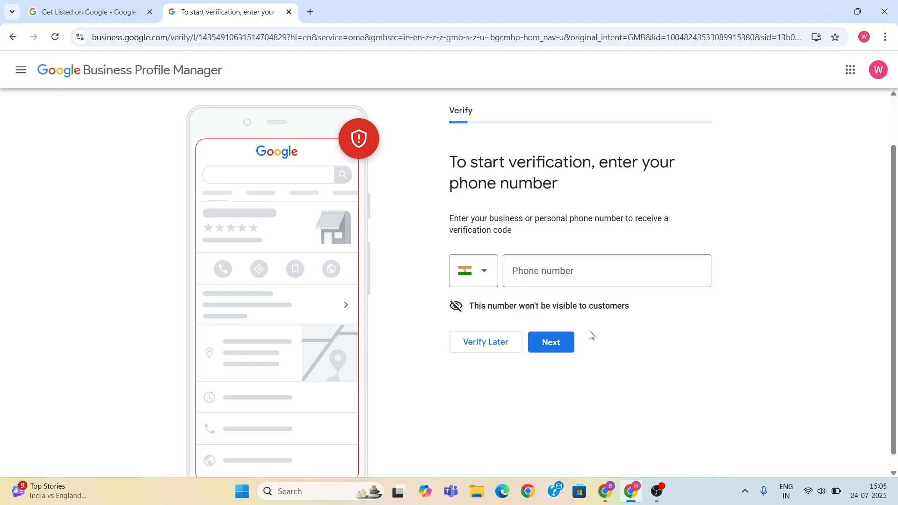
{"action": "left_click", "coordinate": [490, 353]}
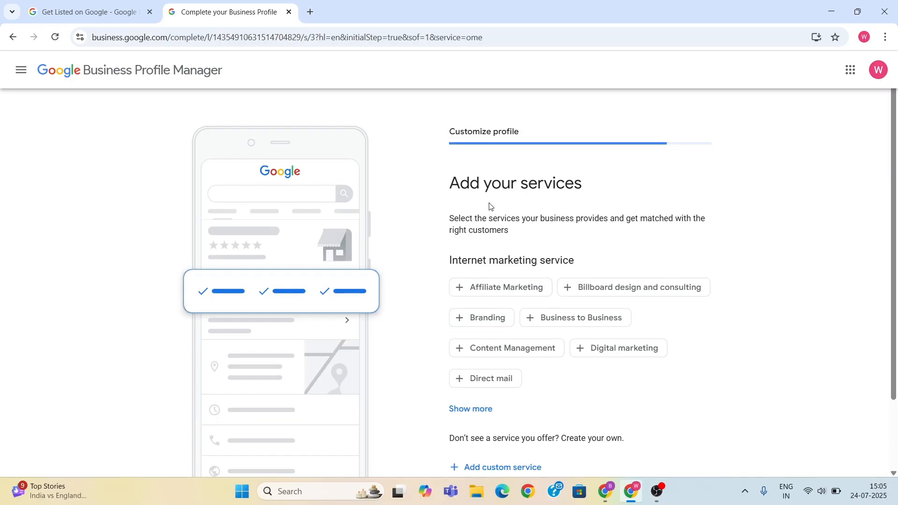
- Add a custom service named "best digital marketing institute" to the internet marketing services
{"action": "scroll", "coordinate": [525, 193], "scroll_direction": "down", "scroll_amount": 1}
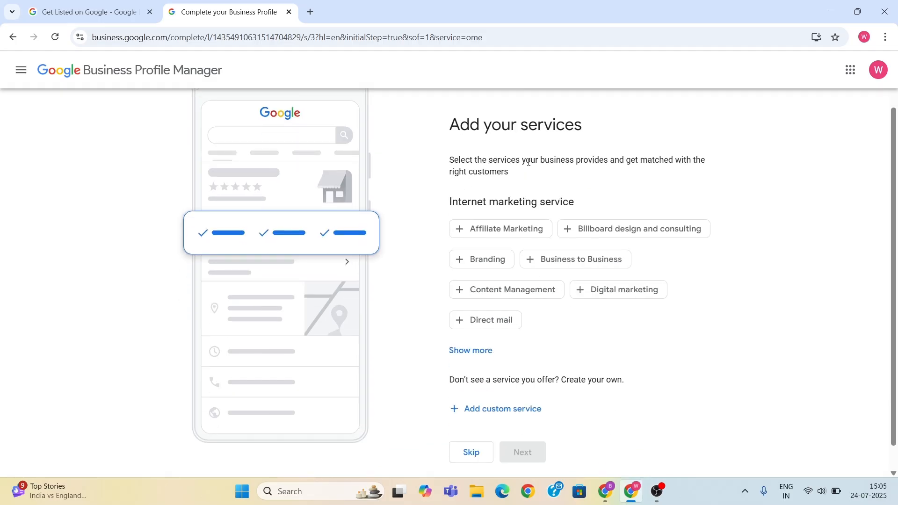
{"action": "scroll", "coordinate": [619, 182], "scroll_direction": "down", "scroll_amount": 1}
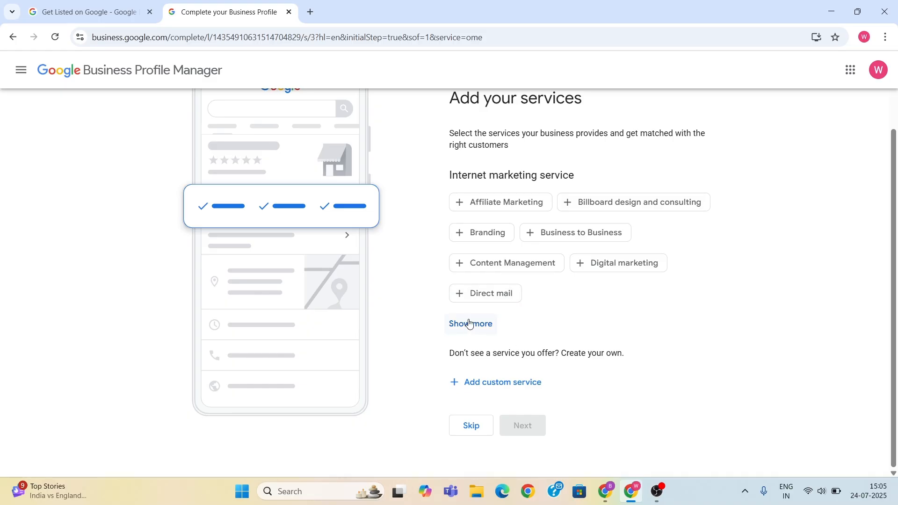
{"action": "left_click", "coordinate": [497, 385]}
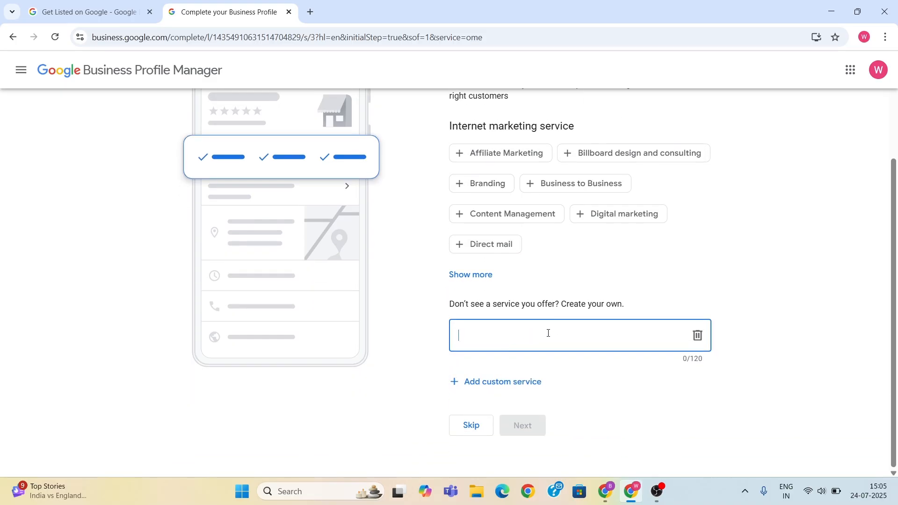
{"action": "type", "text": "best "}
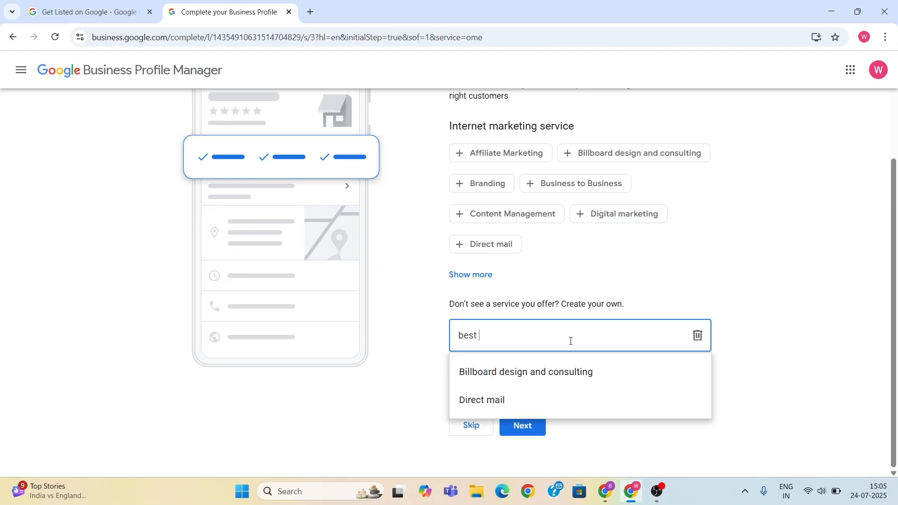
{"action": "type", "text": "digital marketi"}
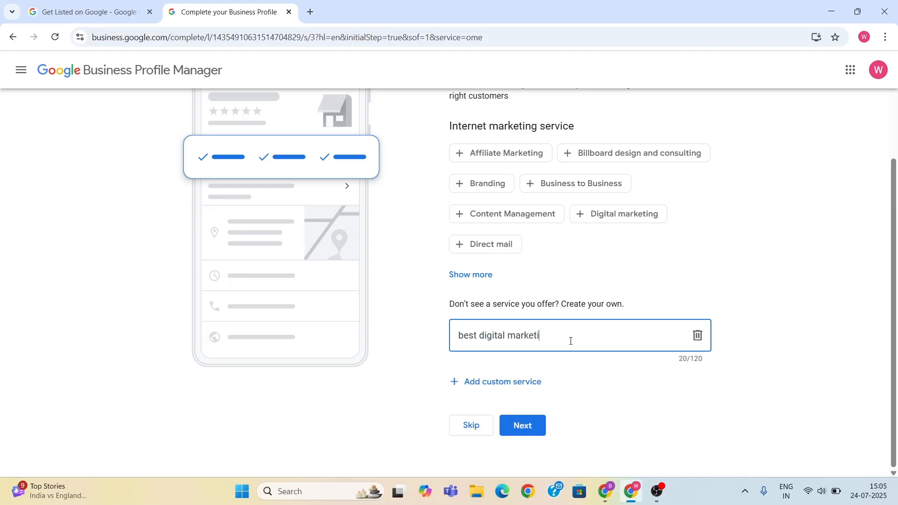
{"action": "type", "text": "ng institute"}
- Add a second custom service named "best digital marketing agency" and continue to the business hours
{"action": "left_click", "coordinate": [523, 382]}
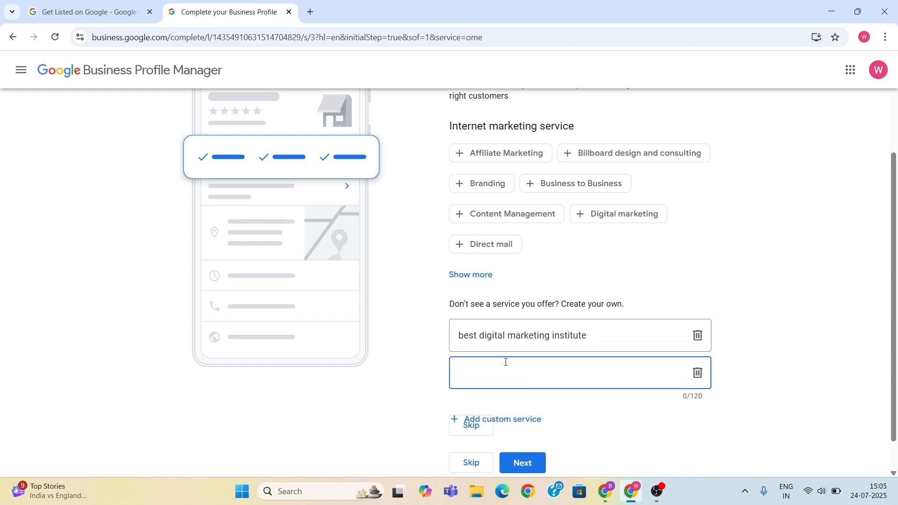
{"action": "type", "text": "best digital marketing agency"}
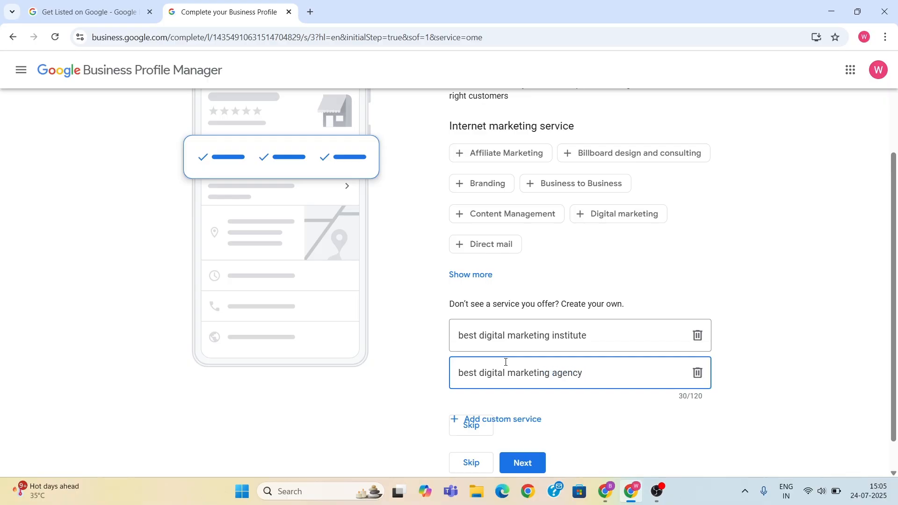
{"action": "scroll", "coordinate": [428, 331], "scroll_direction": "down", "scroll_amount": 1}
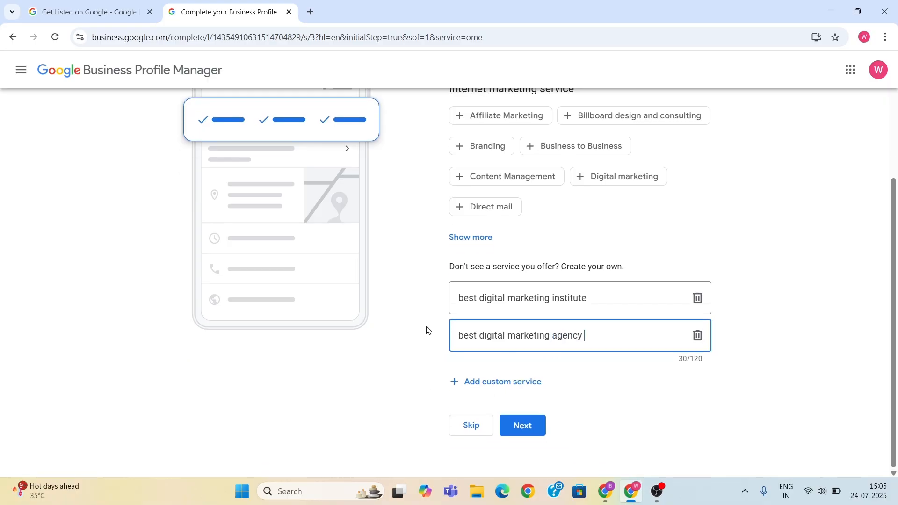
{"action": "scroll", "coordinate": [499, 201], "scroll_direction": "up", "scroll_amount": 3}
{"action": "scroll", "coordinate": [469, 208], "scroll_direction": "down", "scroll_amount": 3}
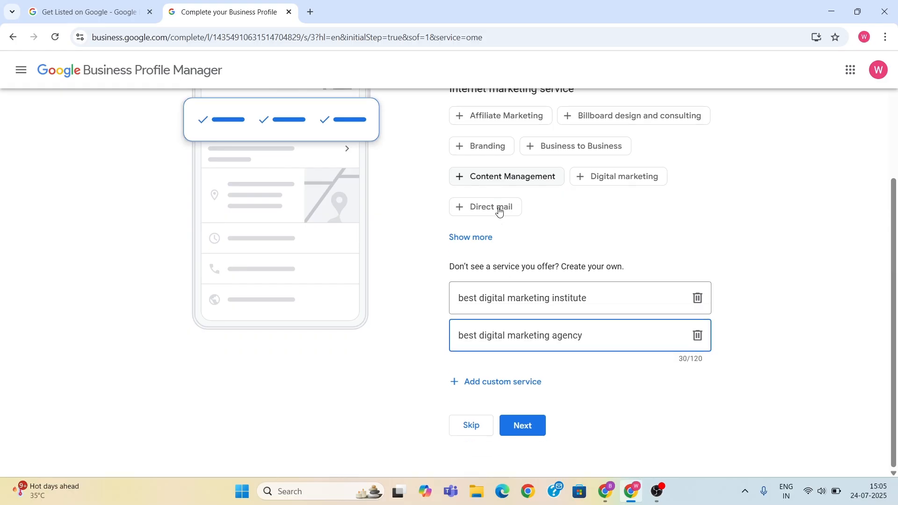
{"action": "left_click", "coordinate": [541, 424]}
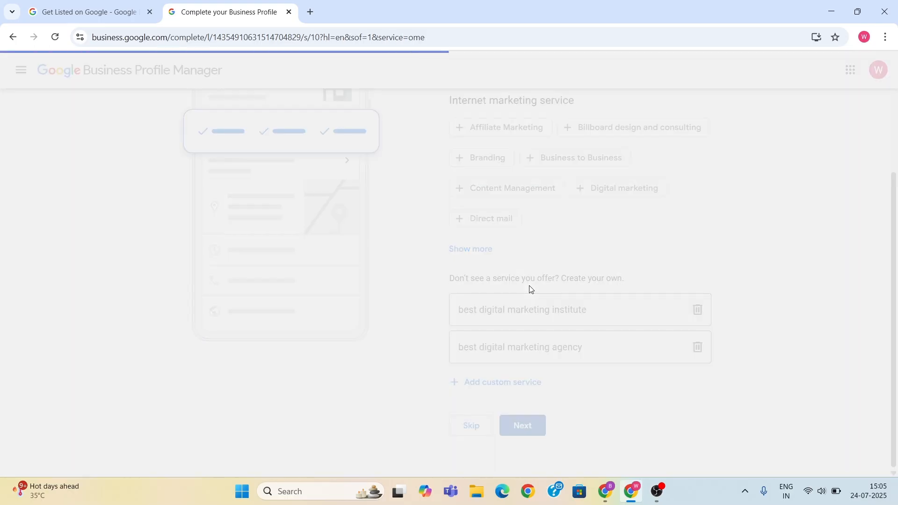
- Mark the business as open on every day from Monday to Saturday, leaving Sunday closed
{"action": "scroll", "coordinate": [421, 272], "scroll_direction": "down", "scroll_amount": 2}
{"action": "scroll", "coordinate": [462, 284], "scroll_direction": "up", "scroll_amount": 2}
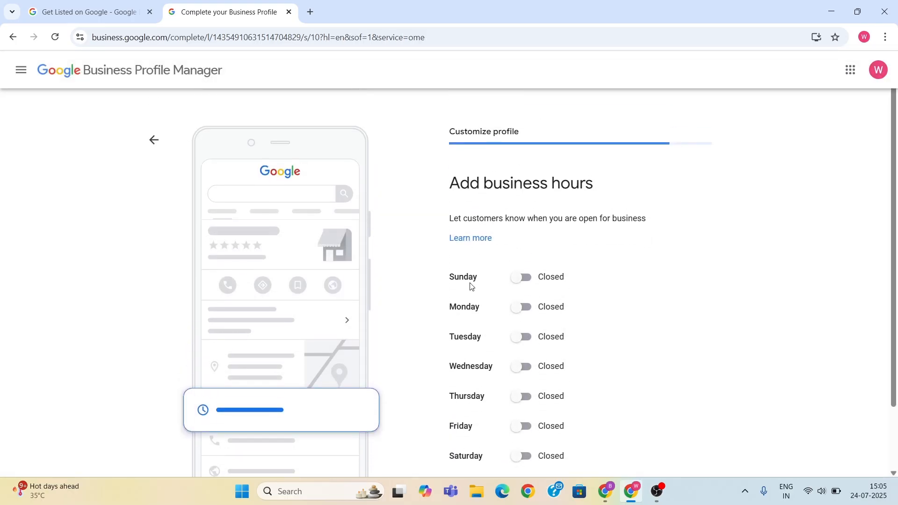
{"action": "scroll", "coordinate": [483, 282], "scroll_direction": "down", "scroll_amount": 2}
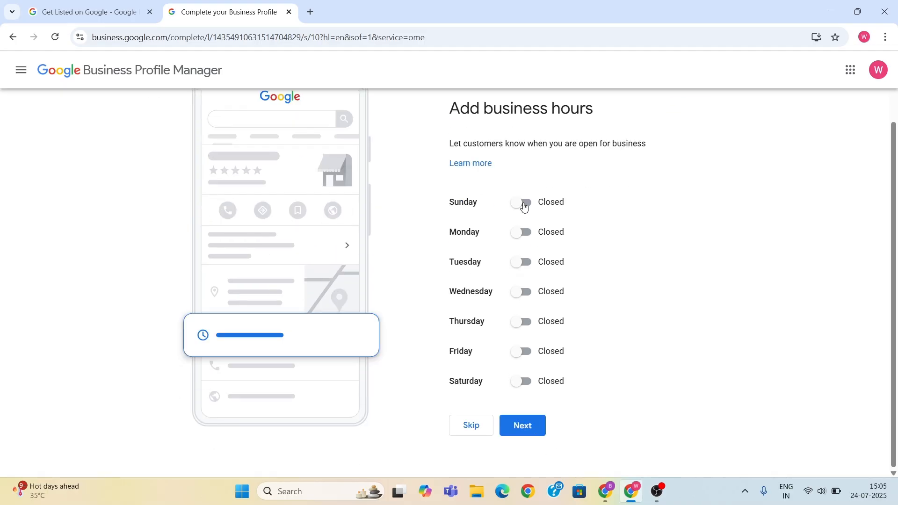
{"action": "left_click", "coordinate": [522, 234]}
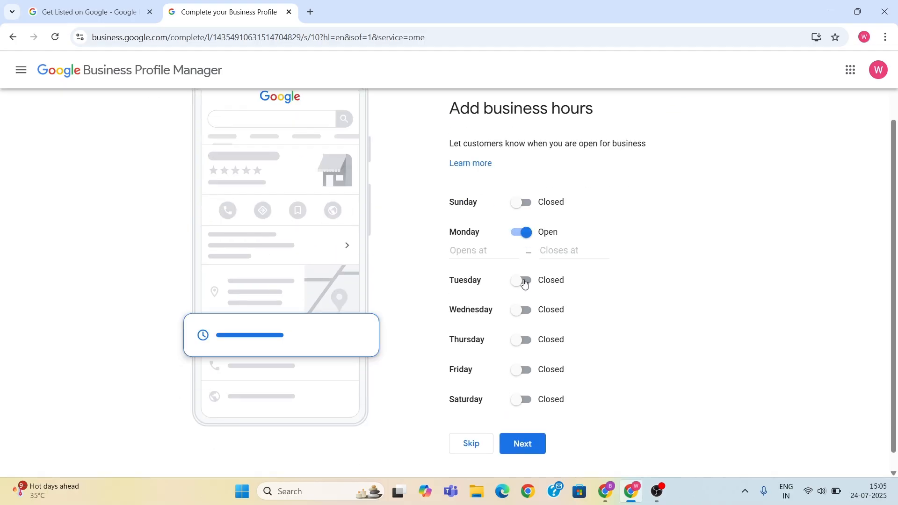
{"action": "left_click", "coordinate": [523, 280]}
{"action": "left_click", "coordinate": [523, 329]}
{"action": "left_click", "coordinate": [522, 377]}
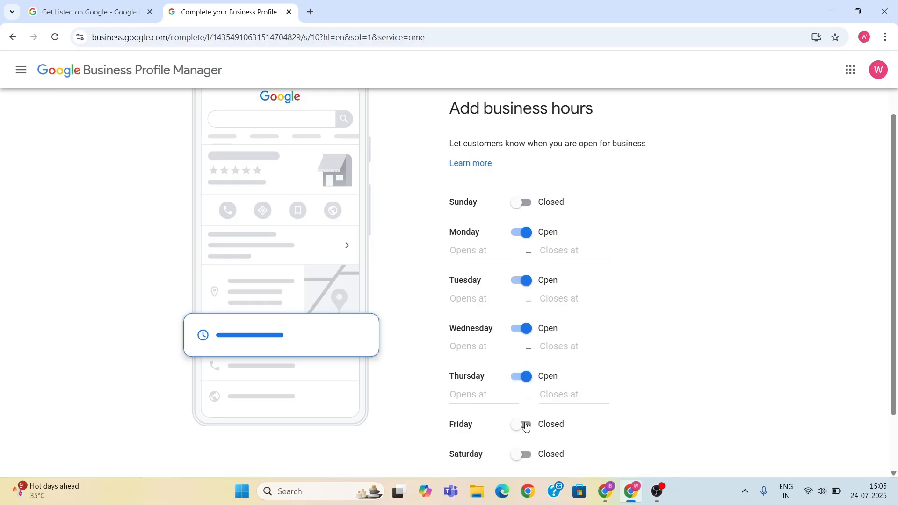
{"action": "left_click", "coordinate": [523, 423]}
{"action": "scroll", "coordinate": [530, 397], "scroll_direction": "down", "scroll_amount": 2}
{"action": "left_click", "coordinate": [521, 381]}
{"action": "scroll", "coordinate": [477, 355], "scroll_direction": "up", "scroll_amount": 3}
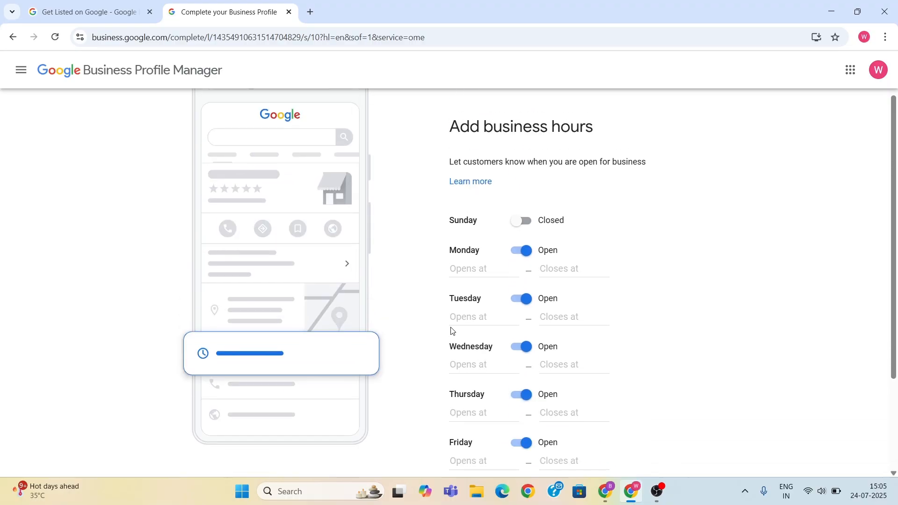
- Set Monday's business hours to open at 10:00 AM and close at 6:00 PM
{"action": "left_click", "coordinate": [456, 277]}
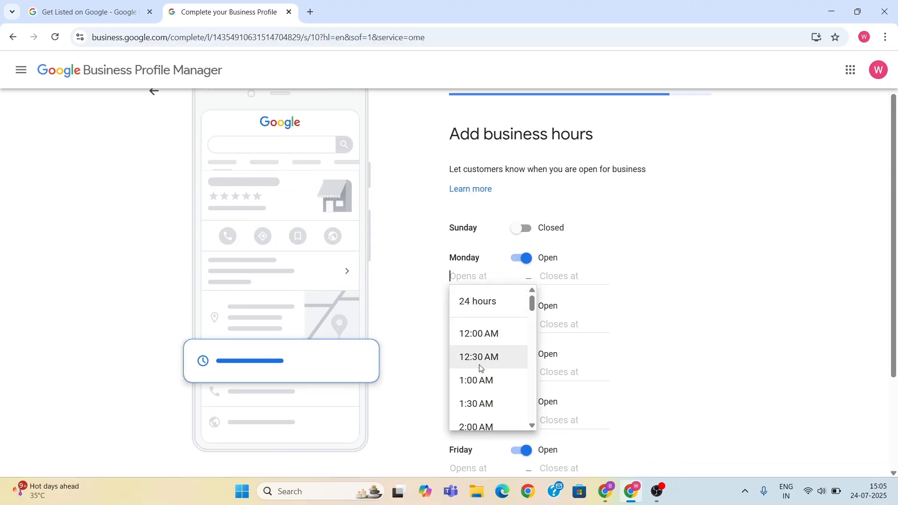
{"action": "scroll", "coordinate": [481, 370], "scroll_direction": "down", "scroll_amount": 1}
{"action": "scroll", "coordinate": [480, 355], "scroll_direction": "up", "scroll_amount": 1}
{"action": "type", "text": "10"}
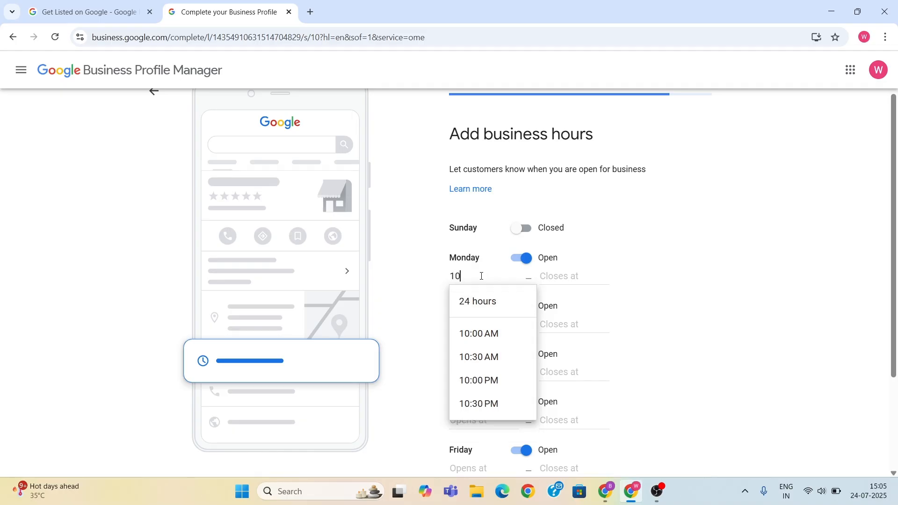
{"action": "left_click", "coordinate": [497, 333]}
{"action": "left_click", "coordinate": [555, 281]}
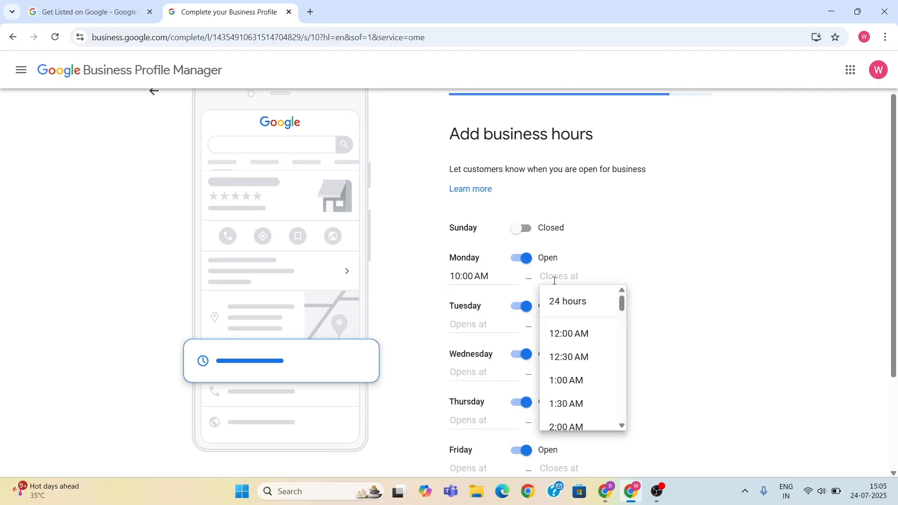
{"action": "type", "text": "6"}
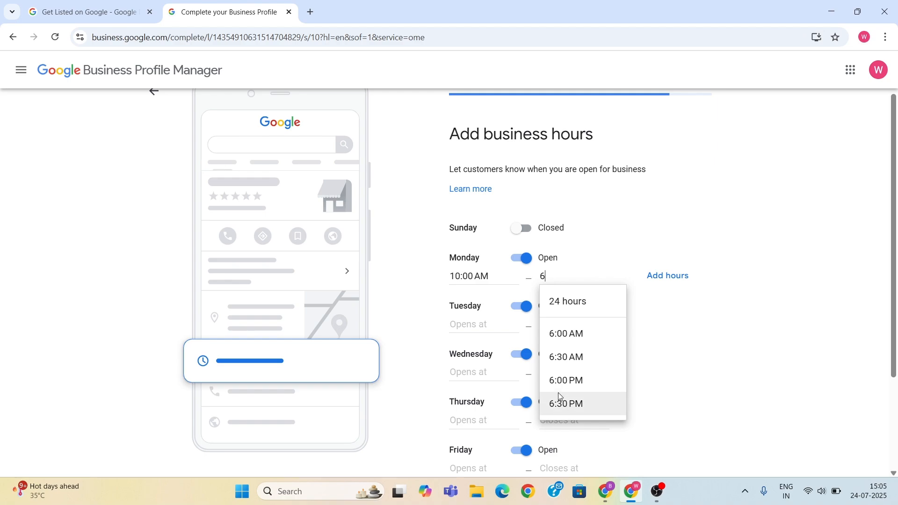
{"action": "left_click", "coordinate": [567, 382]}
- Try to continue past the business hours with opening times entered only for Monday
{"action": "left_click", "coordinate": [478, 327]}
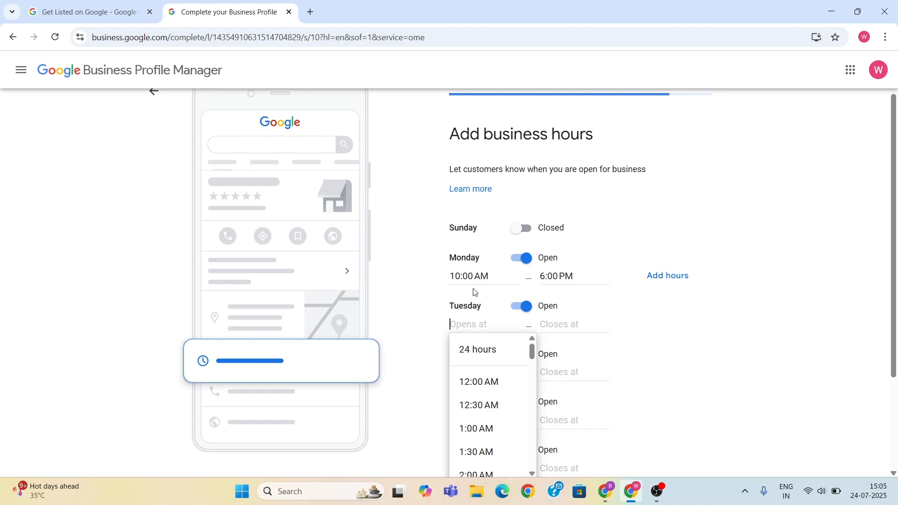
{"action": "left_click", "coordinate": [437, 334]}
{"action": "scroll", "coordinate": [489, 329], "scroll_direction": "down", "scroll_amount": 3}
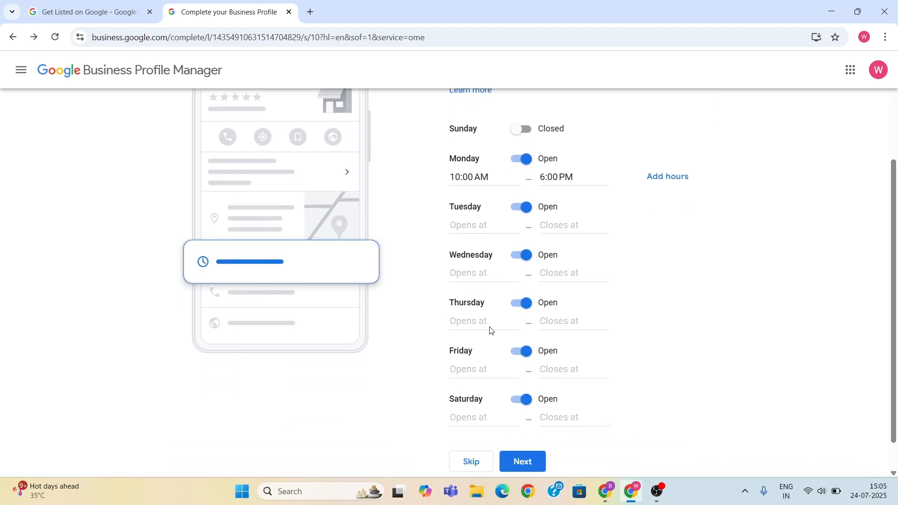
{"action": "left_click", "coordinate": [542, 425]}
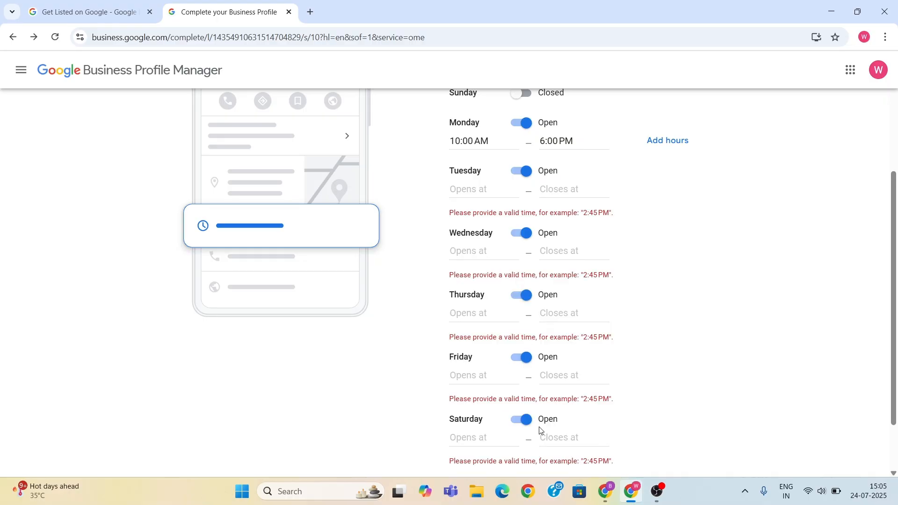
{"action": "left_click", "coordinate": [464, 191]}
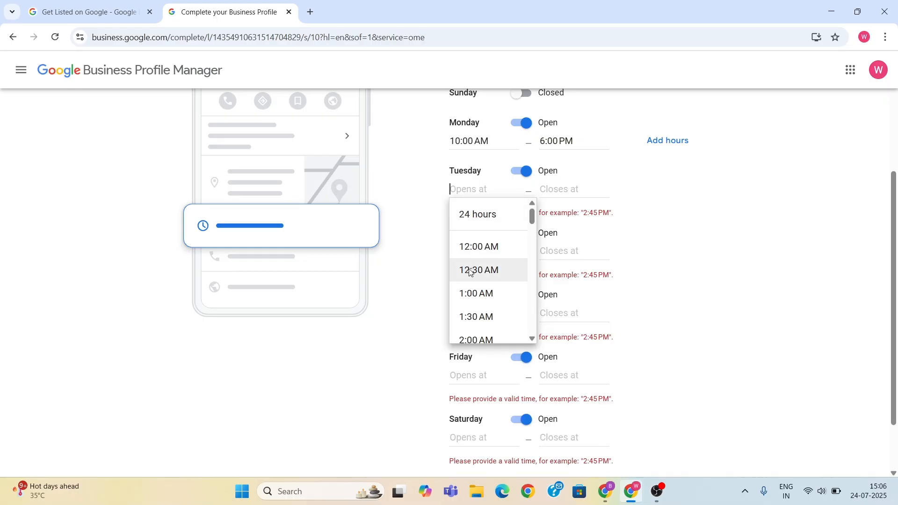
- Mark the business as closed from Tuesday to Saturday and continue to the business description
{"action": "left_click", "coordinate": [518, 173]}
{"action": "left_click", "coordinate": [518, 173]}
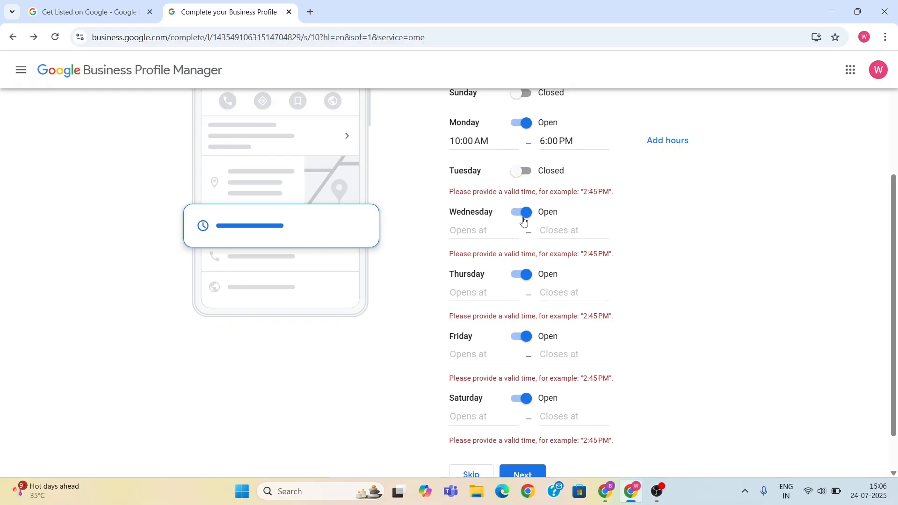
{"action": "left_click", "coordinate": [520, 216]}
{"action": "left_click", "coordinate": [518, 254]}
{"action": "left_click", "coordinate": [519, 296]}
{"action": "left_click", "coordinate": [516, 358]}
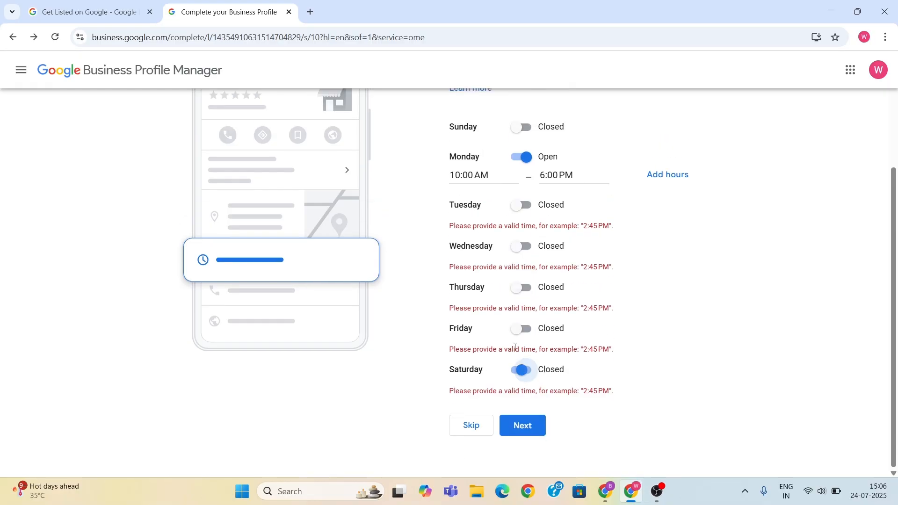
{"action": "scroll", "coordinate": [441, 301], "scroll_direction": "up", "scroll_amount": 1}
{"action": "scroll", "coordinate": [557, 389], "scroll_direction": "down", "scroll_amount": 1}
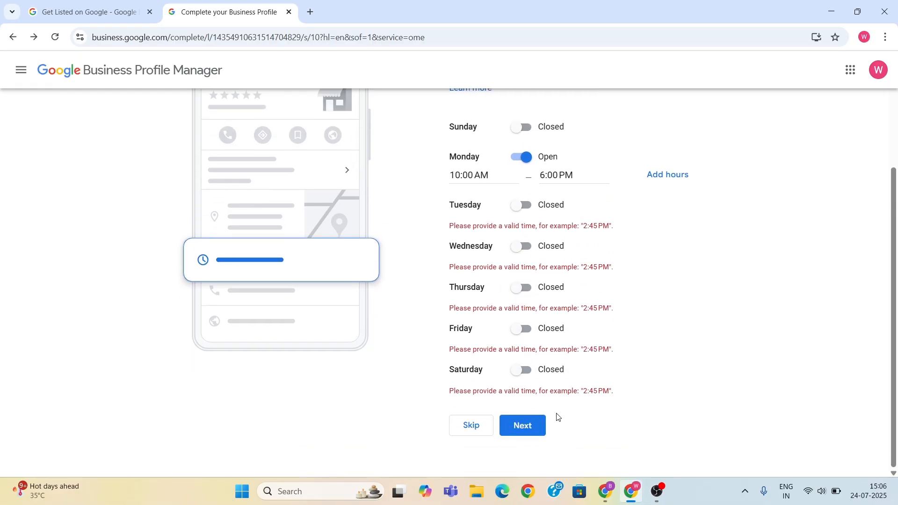
{"action": "left_click", "coordinate": [537, 427]}
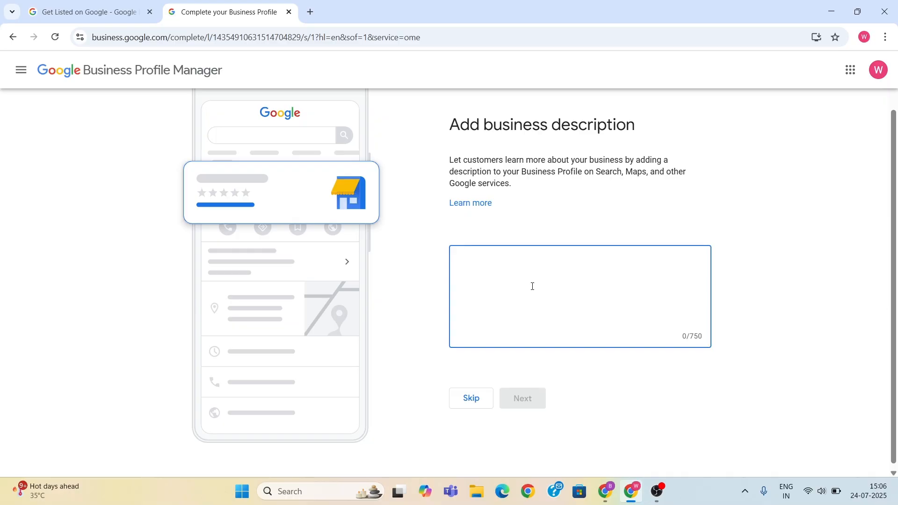
- Enter the business description "ABC Enterprises is the best digital marketing institute in delhi." and continue to the storefront photo
{"action": "type", "text": "A"}
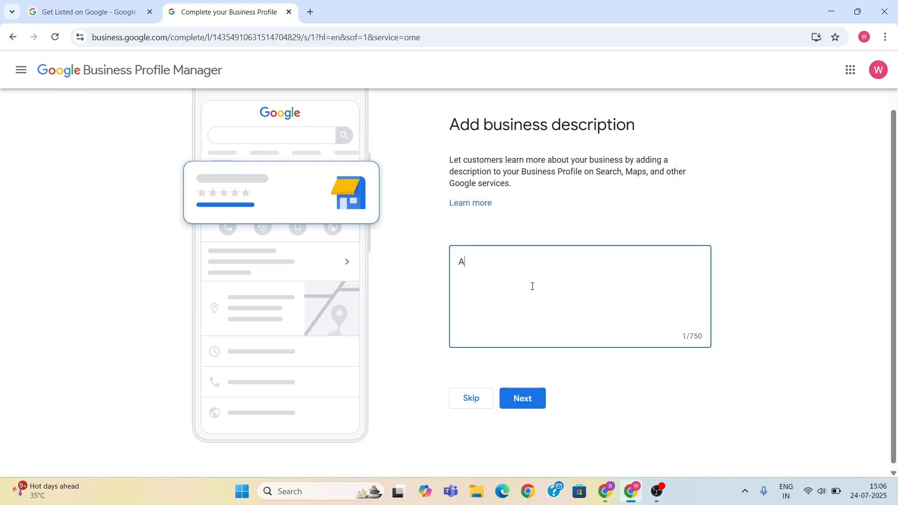
{"action": "type", "text": "BC Enterprises is the best di"}
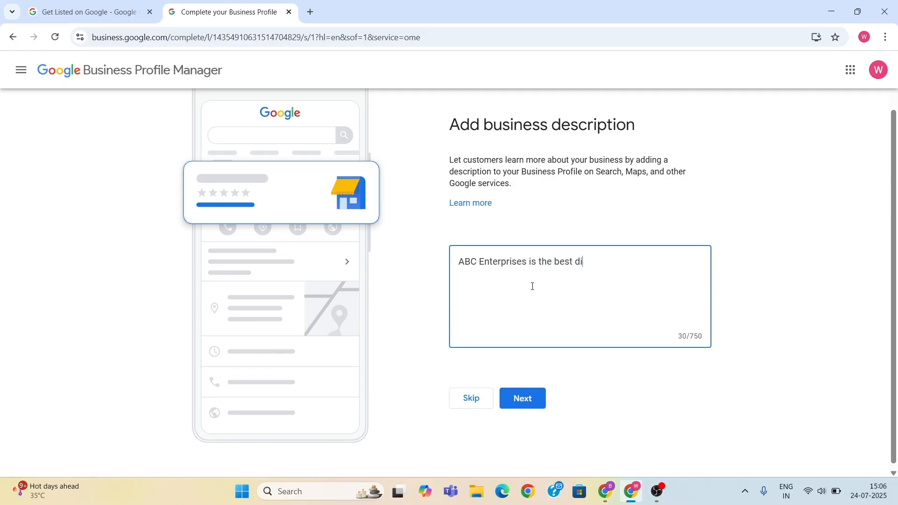
{"action": "type", "text": "gital marketing institute in del"}
{"action": "key", "text": "BackSpace"}
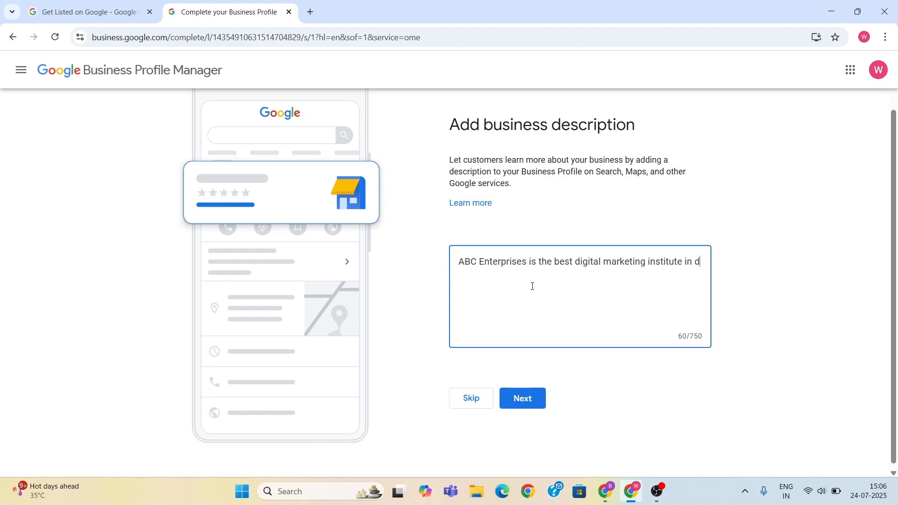
{"action": "type", "text": "elhi."}
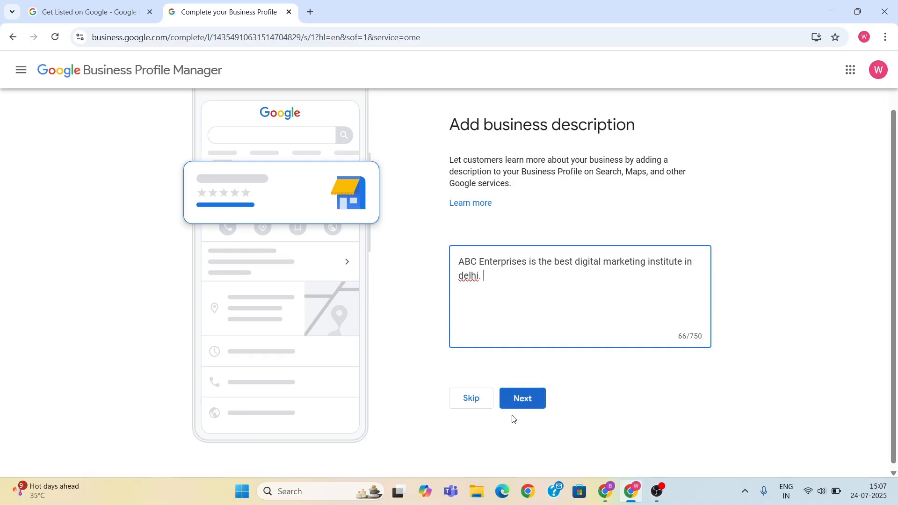
{"action": "left_click", "coordinate": [521, 402]}
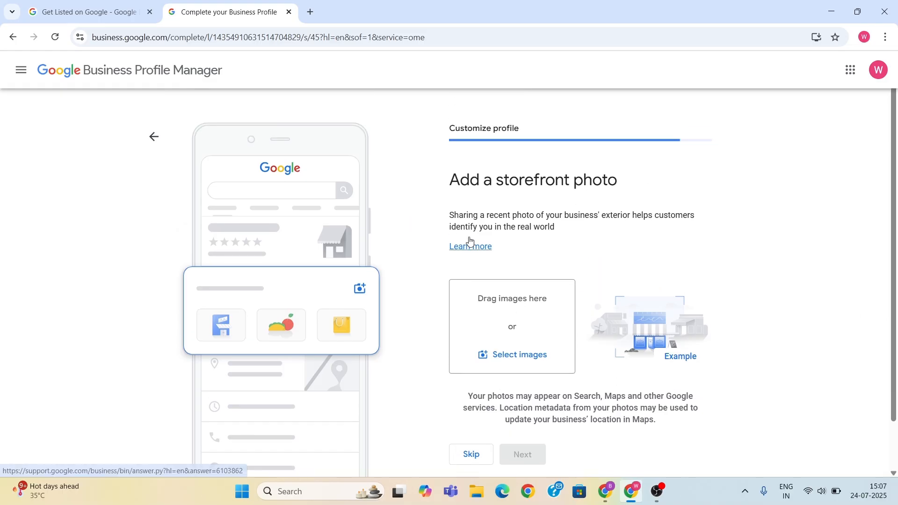
- Skip adding a storefront photo and photos of the business
{"action": "scroll", "coordinate": [465, 281], "scroll_direction": "down", "scroll_amount": 1}
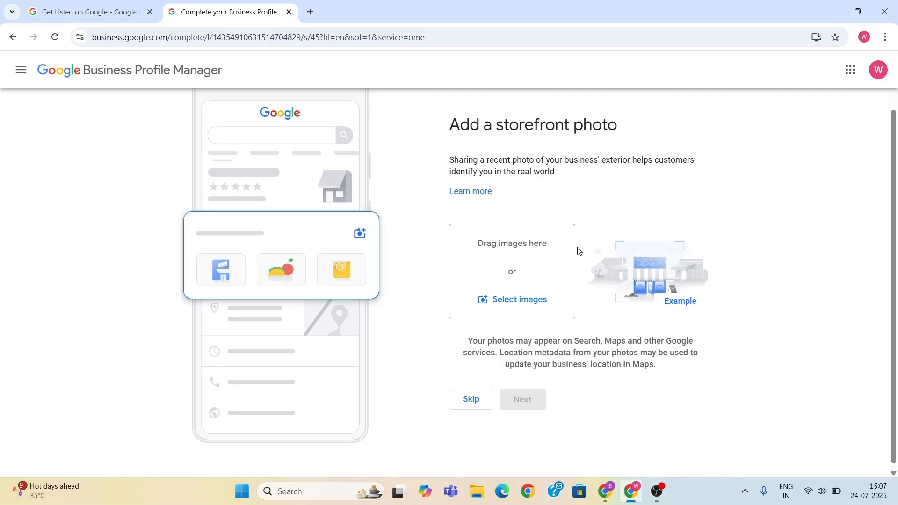
{"action": "left_click", "coordinate": [471, 400]}
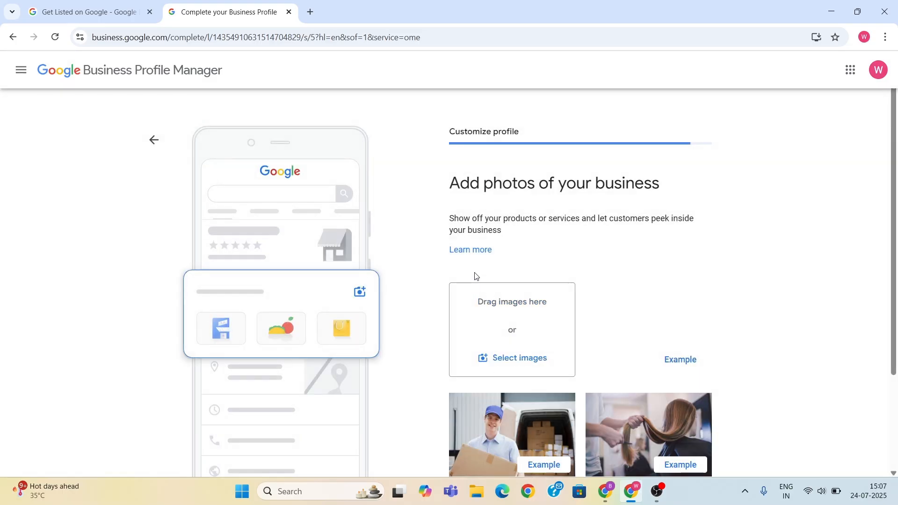
{"action": "scroll", "coordinate": [475, 276], "scroll_direction": "down", "scroll_amount": 2}
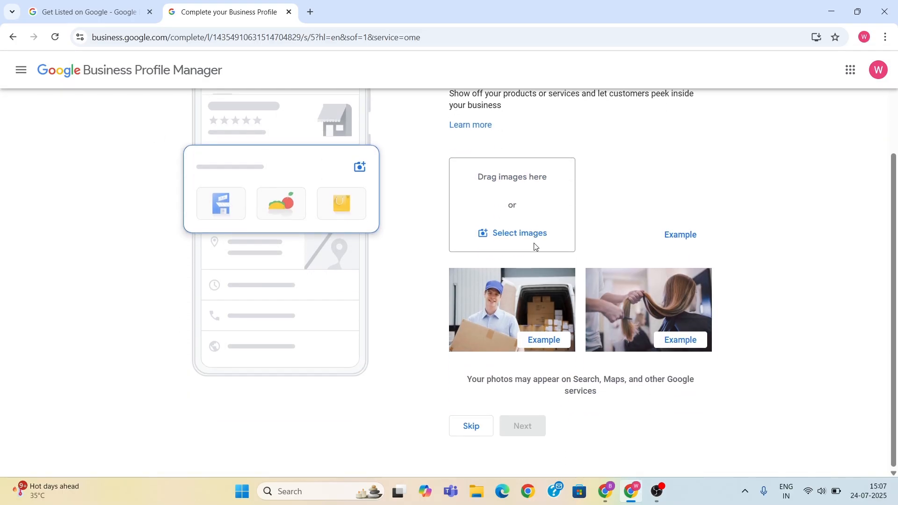
{"action": "left_click", "coordinate": [471, 426]}
- Skip the Google Workspace custom domain and email trial, and finish the profile setup
{"action": "scroll", "coordinate": [532, 270], "scroll_direction": "down", "scroll_amount": 2}
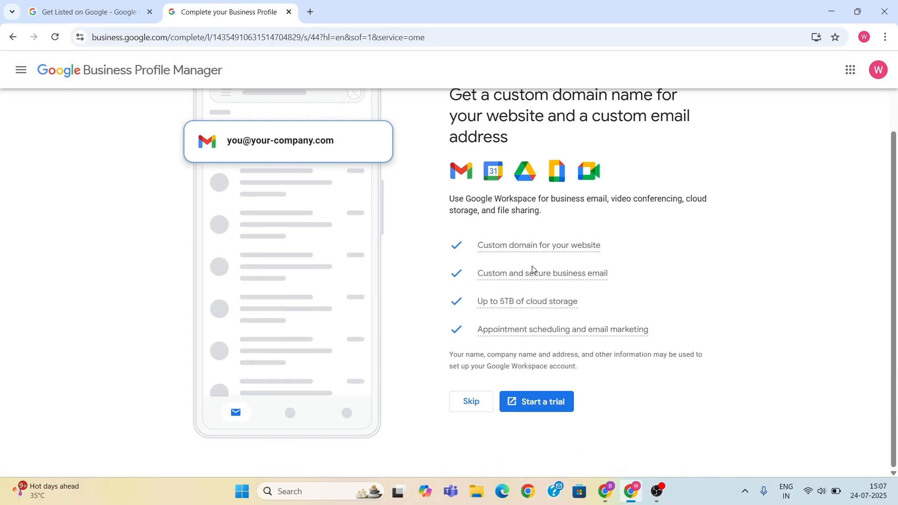
{"action": "left_click", "coordinate": [471, 401]}
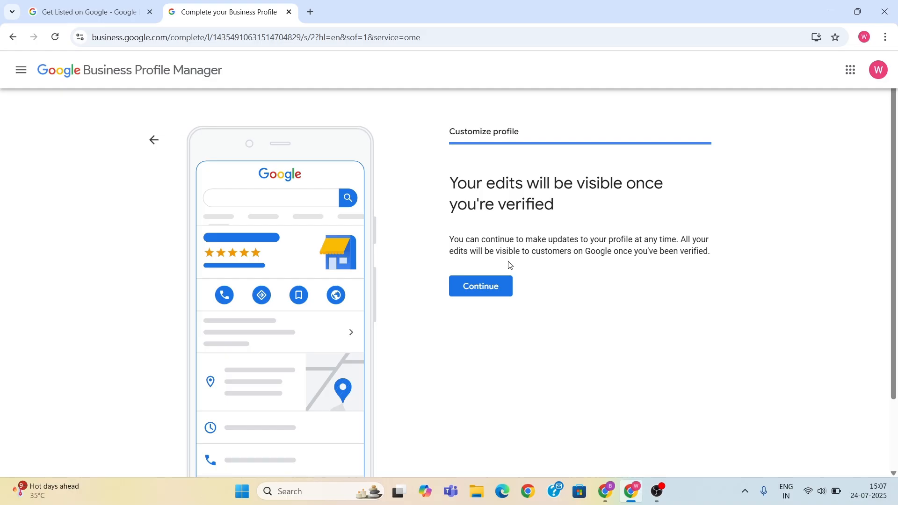
{"action": "left_click", "coordinate": [494, 288]}
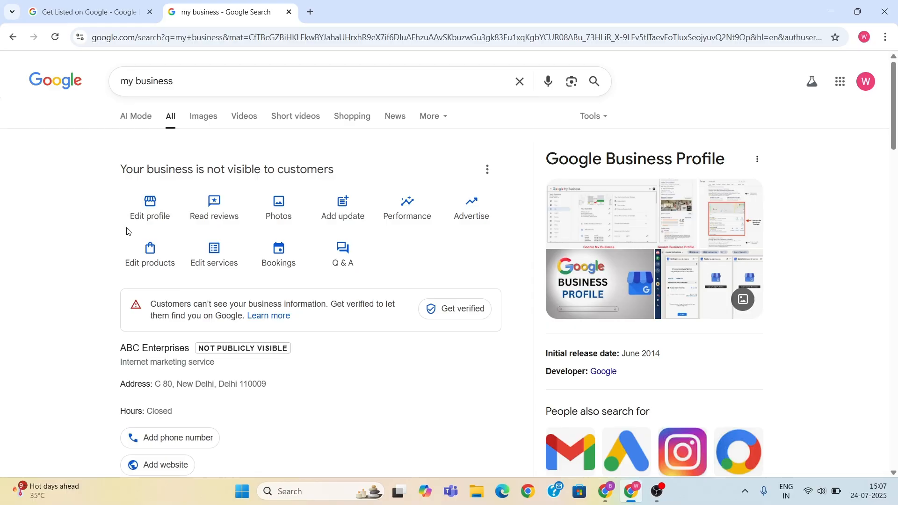
- Examine the customer visibility and verification notices on the ABC Enterprises business profile
{"action": "left_click_drag", "start_coordinate": [120, 172], "coordinate": [343, 165]}
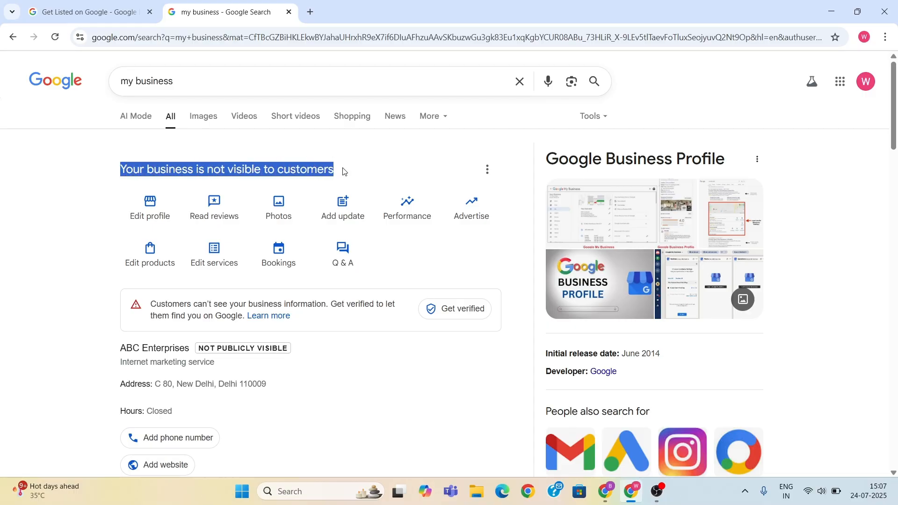
{"action": "left_click_drag", "start_coordinate": [155, 302], "coordinate": [245, 317]}
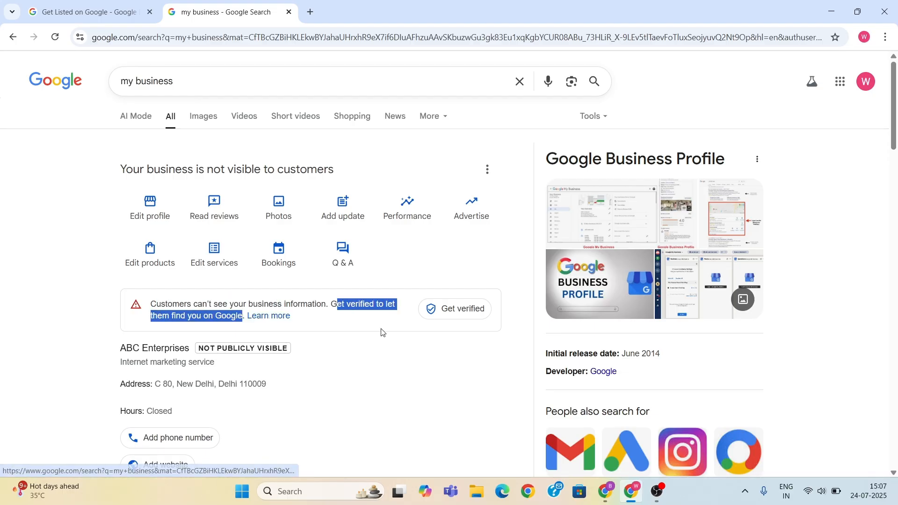
{"action": "left_click", "coordinate": [363, 320]}
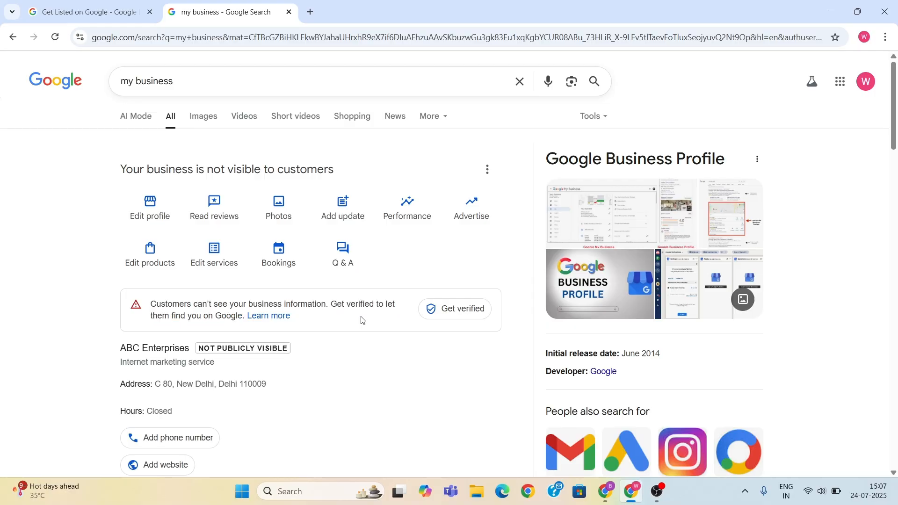
{"action": "scroll", "coordinate": [348, 313], "scroll_direction": "down", "scroll_amount": 1}
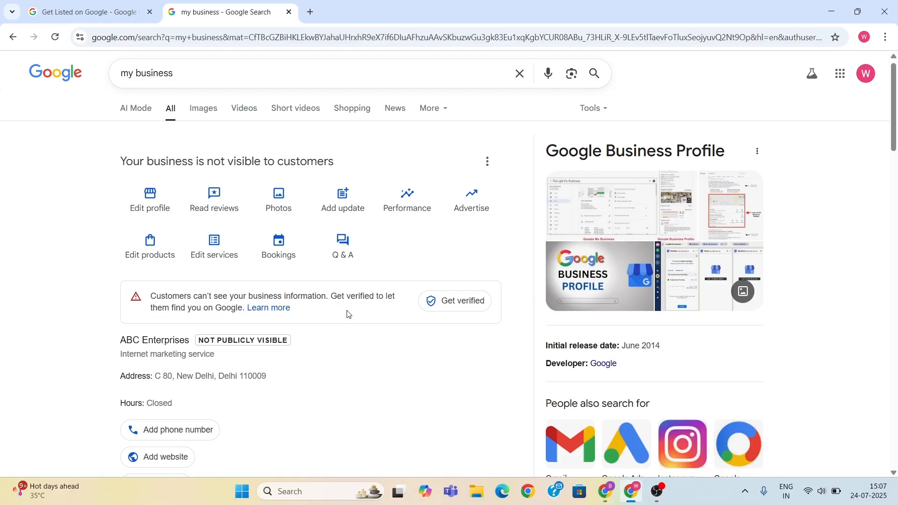
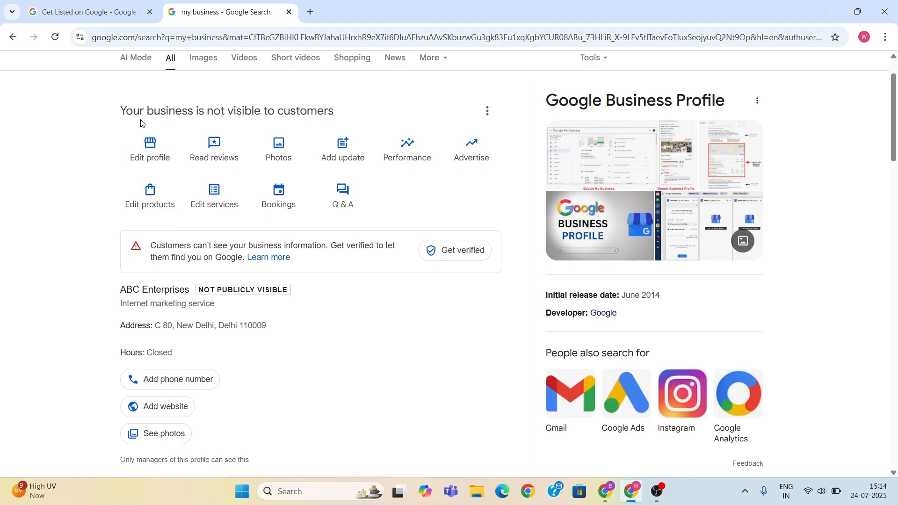
- Open the profile's business category for editing and try adding extra categories, entering "d" in the first additional category
{"action": "left_click", "coordinate": [157, 151]}
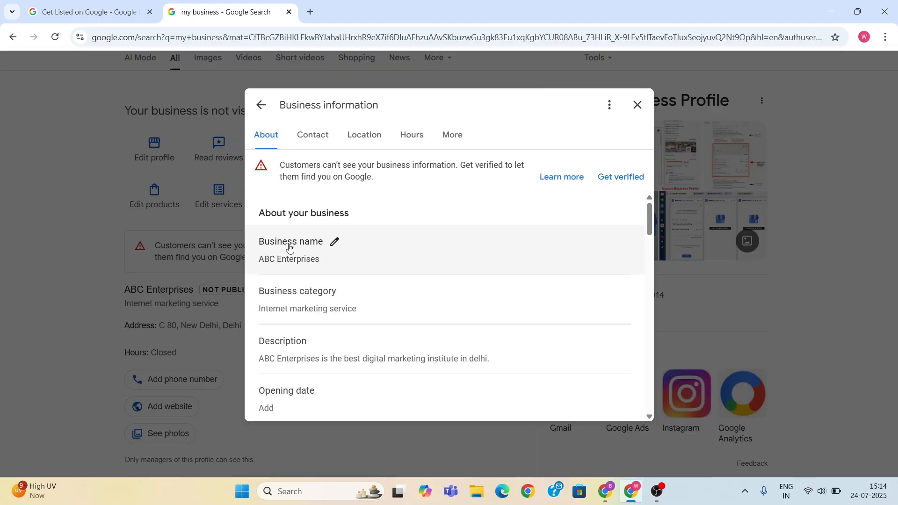
{"action": "scroll", "coordinate": [304, 243], "scroll_direction": "down", "scroll_amount": 1}
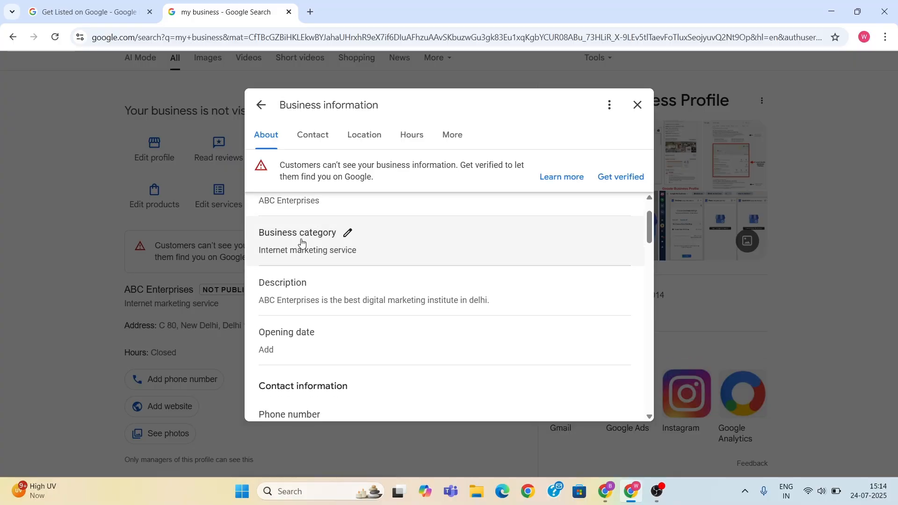
{"action": "left_click", "coordinate": [347, 233]}
{"action": "scroll", "coordinate": [448, 265], "scroll_direction": "down", "scroll_amount": 1}
{"action": "scroll", "coordinate": [450, 265], "scroll_direction": "up", "scroll_amount": 1}
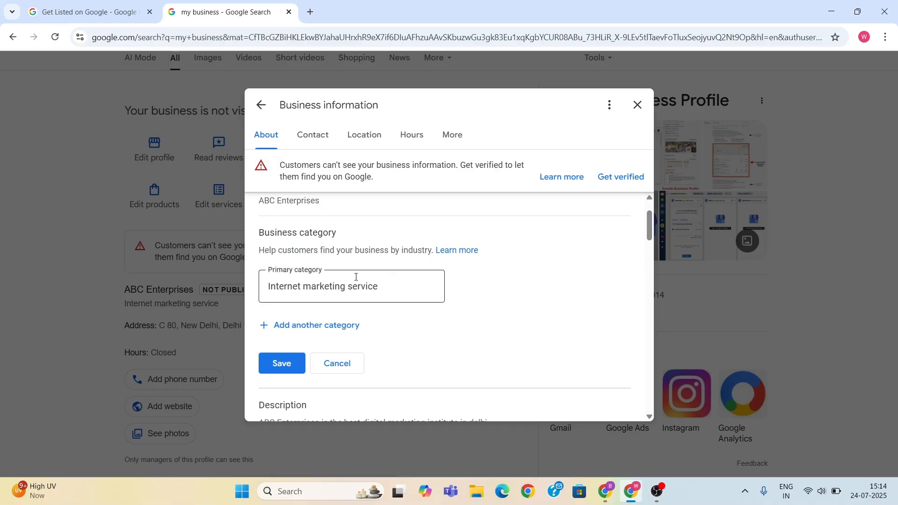
{"action": "scroll", "coordinate": [355, 275], "scroll_direction": "down", "scroll_amount": 1}
{"action": "left_click", "coordinate": [339, 267]}
{"action": "type", "text": "d"}
{"action": "left_click", "coordinate": [312, 324]}
{"action": "left_click", "coordinate": [305, 381]}
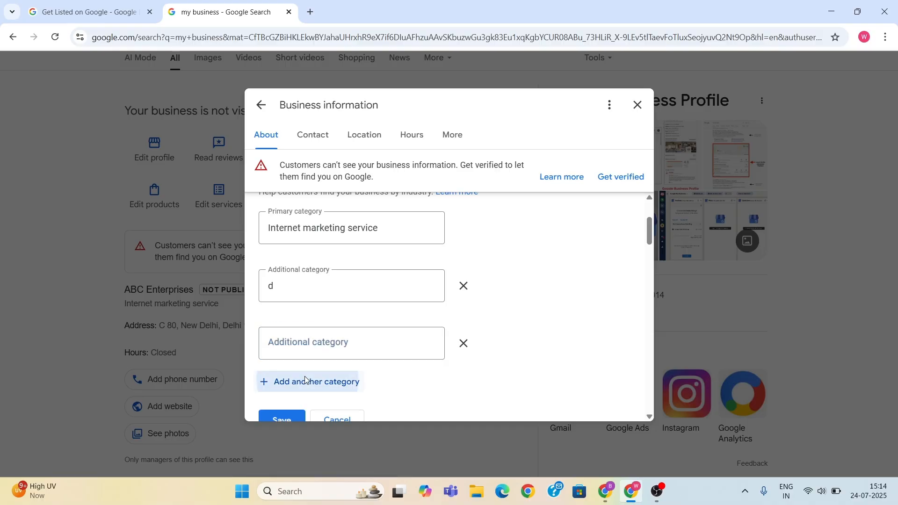
- Examine the description, opening date and contact fields in the business information, keeping the unsaved category edits open
{"action": "scroll", "coordinate": [327, 290], "scroll_direction": "down", "scroll_amount": 6}
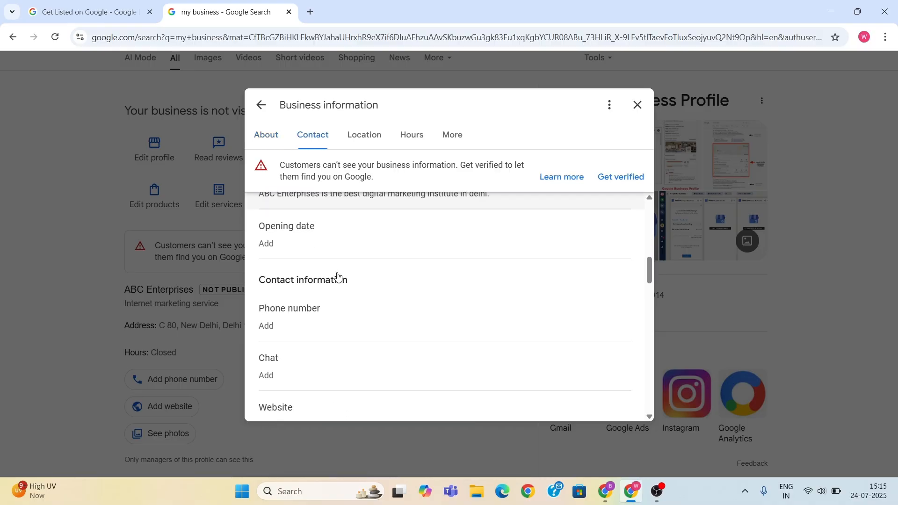
{"action": "scroll", "coordinate": [338, 276], "scroll_direction": "up", "scroll_amount": 2}
{"action": "left_click", "coordinate": [315, 285]}
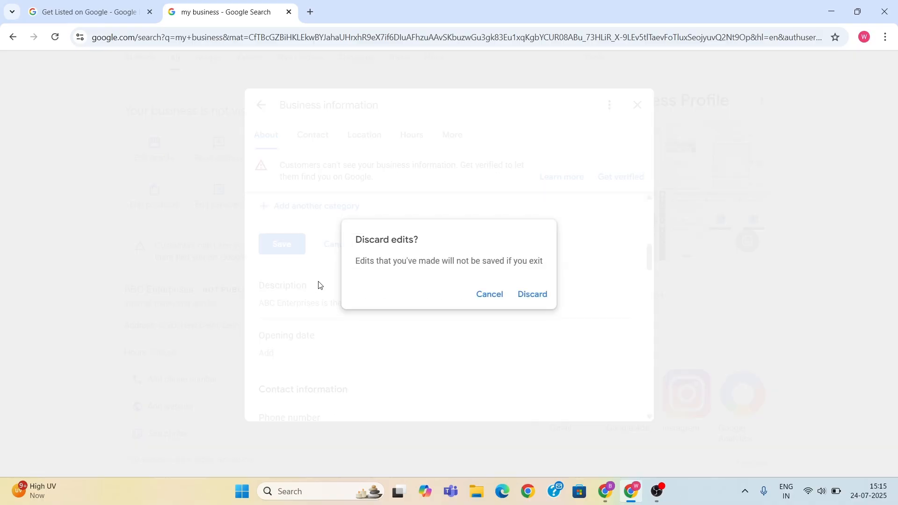
{"action": "left_click", "coordinate": [490, 296]}
{"action": "scroll", "coordinate": [321, 292], "scroll_direction": "down", "scroll_amount": 4}
{"action": "scroll", "coordinate": [299, 293], "scroll_direction": "up", "scroll_amount": 2}
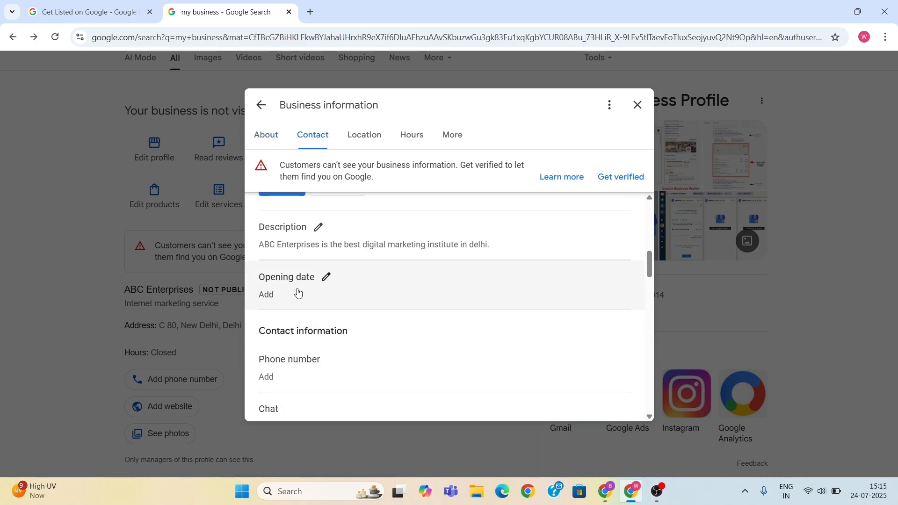
{"action": "scroll", "coordinate": [336, 294], "scroll_direction": "down", "scroll_amount": 1}
{"action": "scroll", "coordinate": [342, 288], "scroll_direction": "down", "scroll_amount": 1}
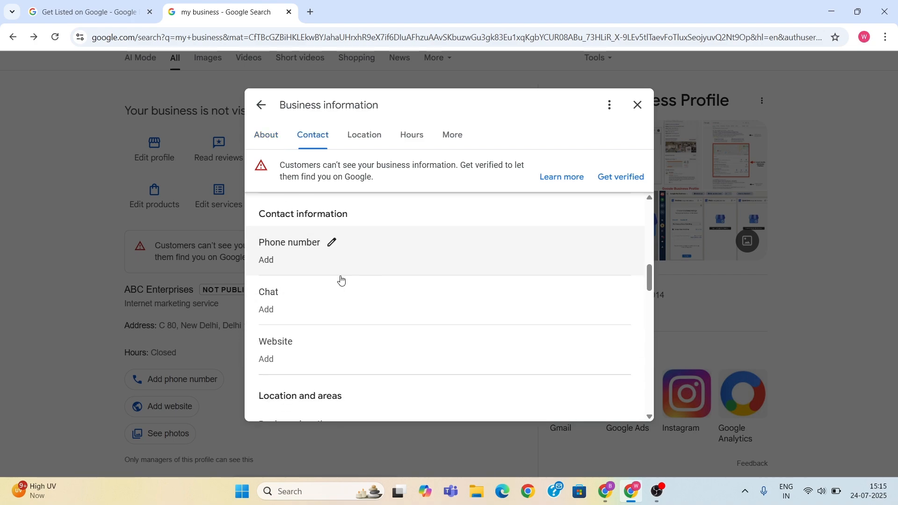
{"action": "scroll", "coordinate": [309, 280], "scroll_direction": "down", "scroll_amount": 1}
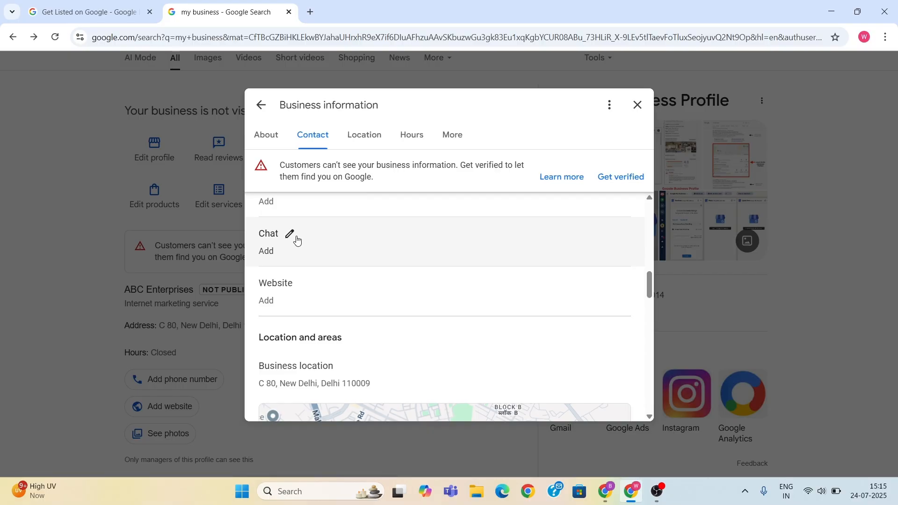
- Examine the business location map and the service area entry, keeping the pending edits instead of discarding them
{"action": "scroll", "coordinate": [297, 241], "scroll_direction": "down", "scroll_amount": 1}
{"action": "scroll", "coordinate": [308, 235], "scroll_direction": "down", "scroll_amount": 2}
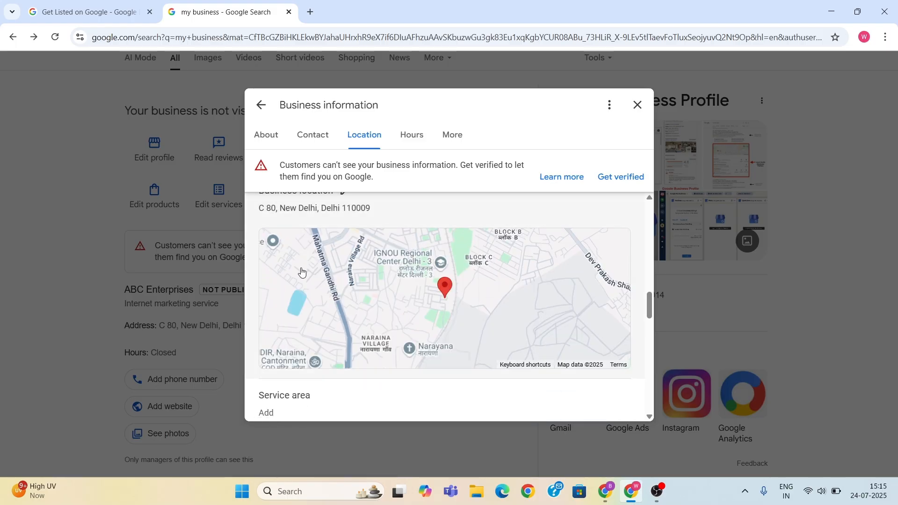
{"action": "scroll", "coordinate": [421, 276], "scroll_direction": "down", "scroll_amount": 2}
{"action": "scroll", "coordinate": [468, 246], "scroll_direction": "up", "scroll_amount": 2}
{"action": "scroll", "coordinate": [338, 309], "scroll_direction": "down", "scroll_amount": 1}
{"action": "scroll", "coordinate": [434, 283], "scroll_direction": "up", "scroll_amount": 2}
{"action": "scroll", "coordinate": [402, 276], "scroll_direction": "down", "scroll_amount": 4}
{"action": "left_click", "coordinate": [319, 222]}
{"action": "left_click", "coordinate": [486, 296]}
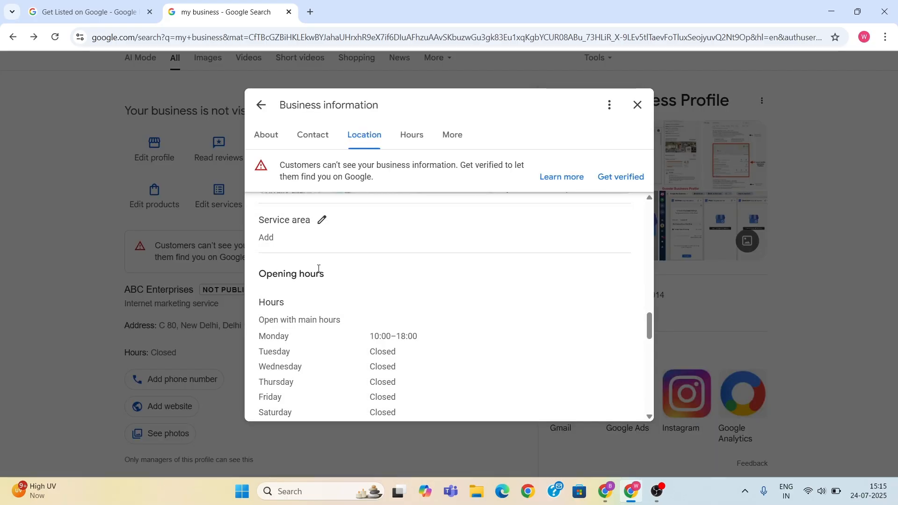
- Review the opening hours, special hours, additional hour types and attribute sections such as accessibility, amenities and parking
{"action": "scroll", "coordinate": [324, 257], "scroll_direction": "down", "scroll_amount": 1}
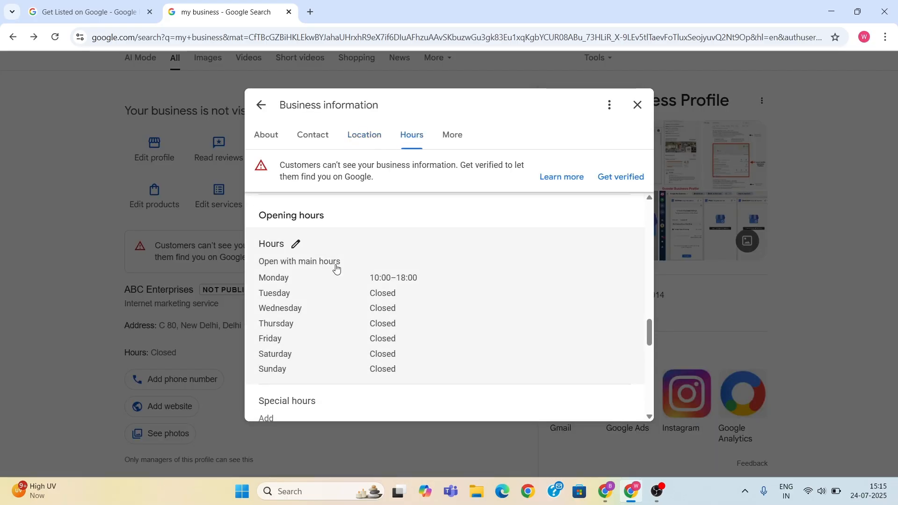
{"action": "scroll", "coordinate": [364, 277], "scroll_direction": "down", "scroll_amount": 5}
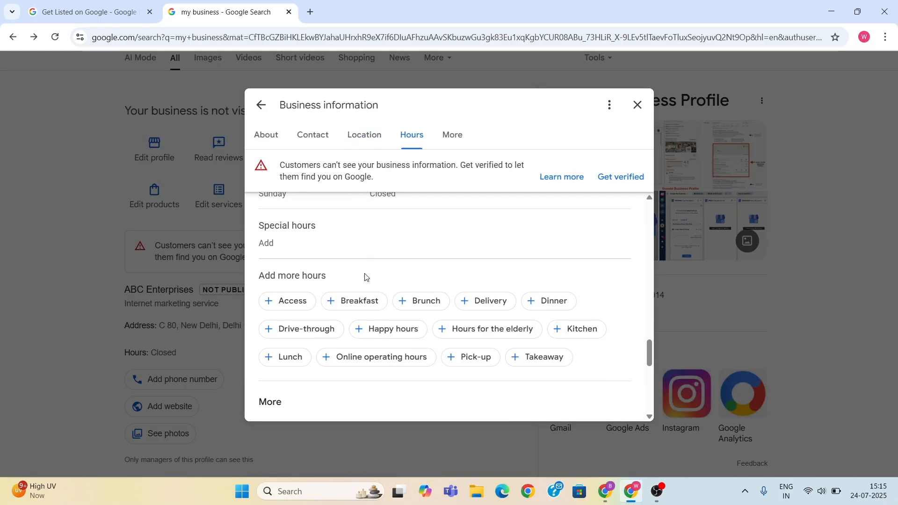
{"action": "scroll", "coordinate": [365, 277], "scroll_direction": "down", "scroll_amount": 4}
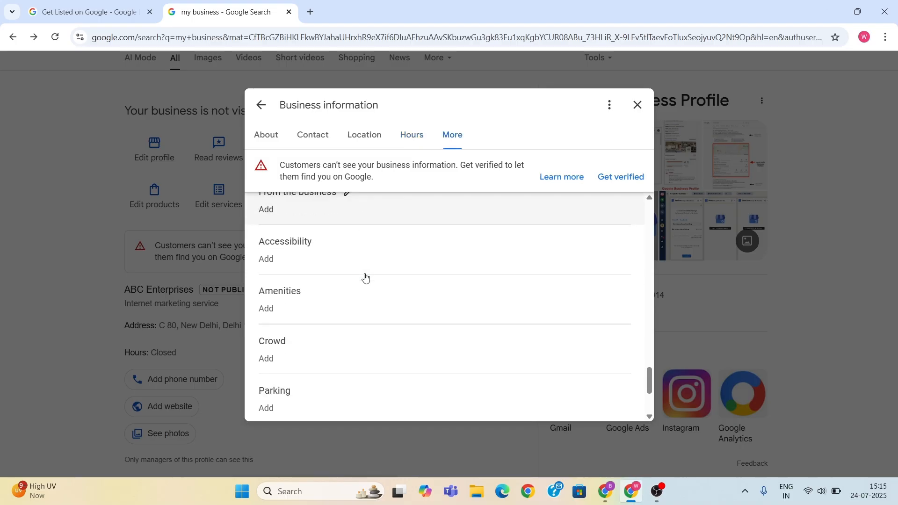
{"action": "scroll", "coordinate": [365, 277], "scroll_direction": "up", "scroll_amount": 15}
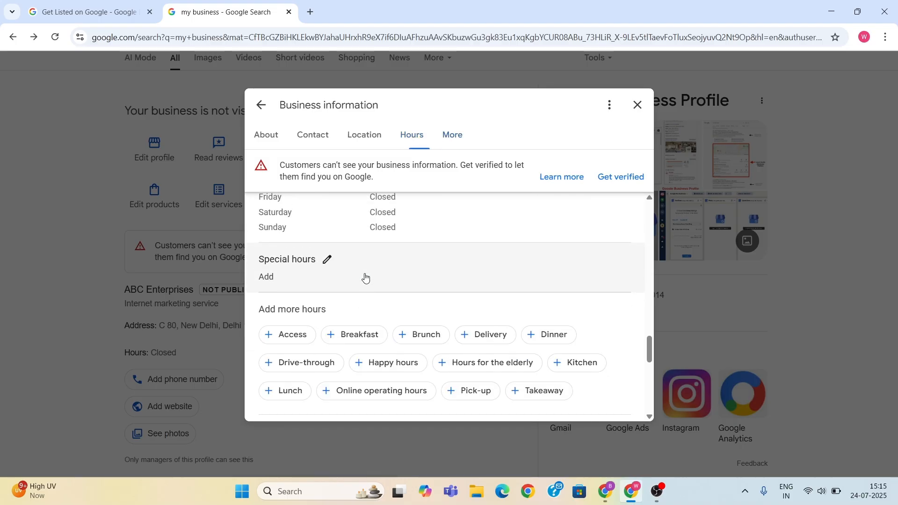
{"action": "scroll", "coordinate": [364, 276], "scroll_direction": "up", "scroll_amount": 3}
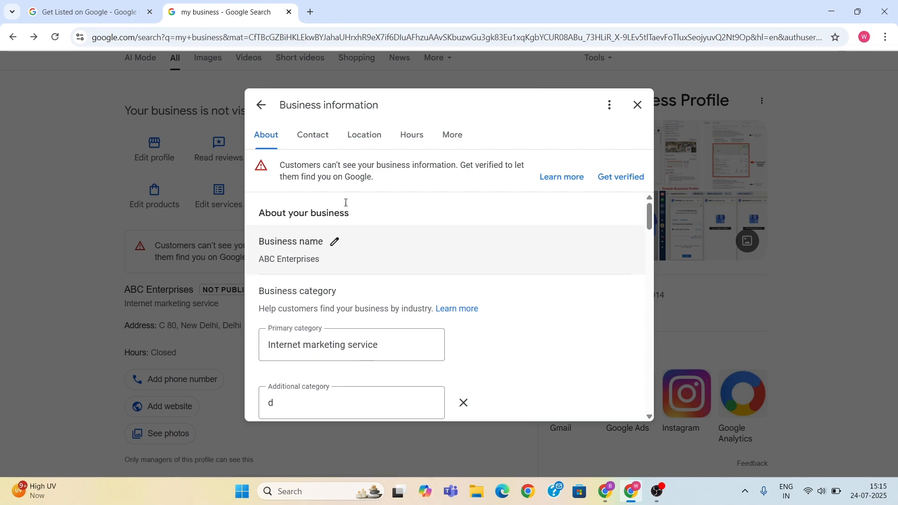
{"action": "scroll", "coordinate": [314, 291], "scroll_direction": "down", "scroll_amount": 7}
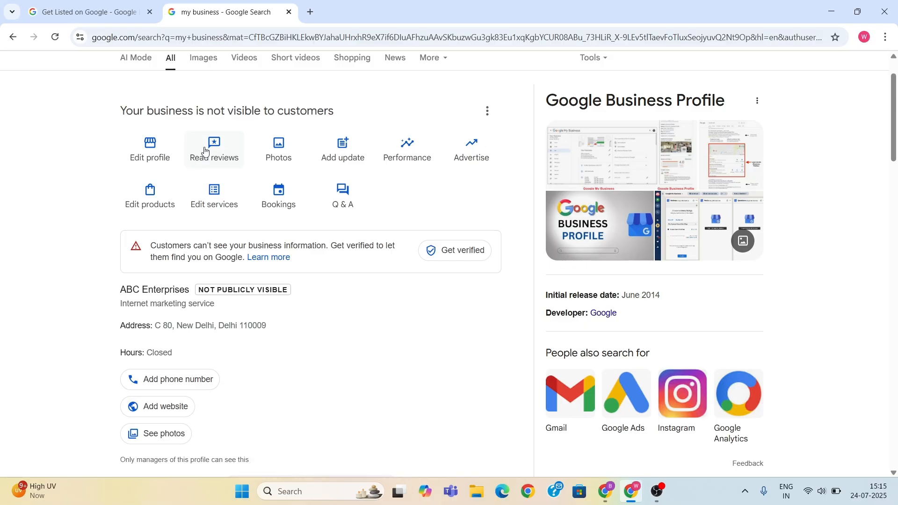
- Check the profile's reviews page, and look over the cover photo and logo options for photos and videos
{"action": "left_click", "coordinate": [226, 151]}
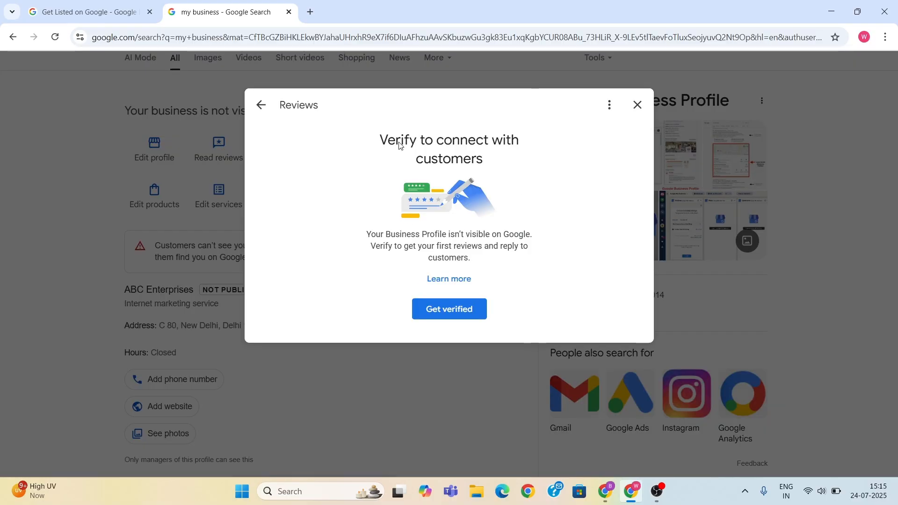
{"action": "left_click", "coordinate": [638, 104]}
{"action": "left_click", "coordinate": [283, 155]}
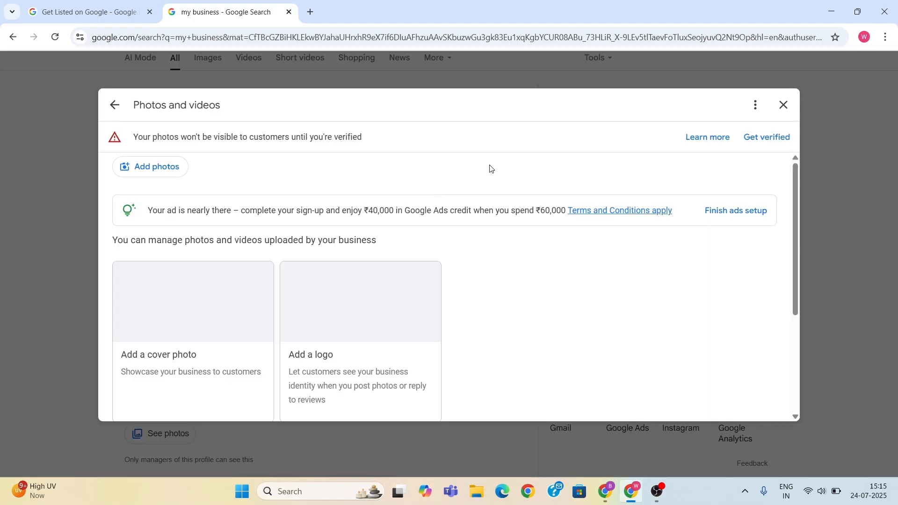
{"action": "scroll", "coordinate": [369, 266], "scroll_direction": "down", "scroll_amount": 3}
{"action": "scroll", "coordinate": [374, 267], "scroll_direction": "up", "scroll_amount": 1}
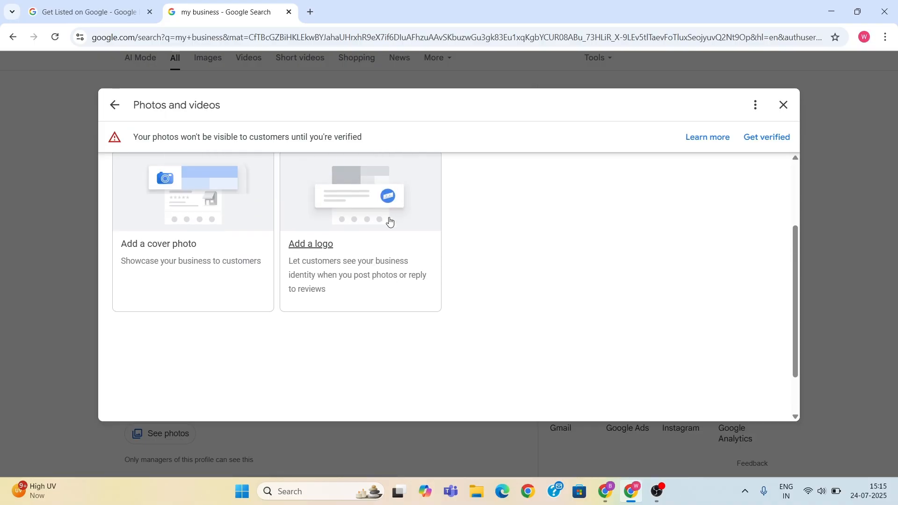
{"action": "scroll", "coordinate": [213, 313], "scroll_direction": "up", "scroll_amount": 2}
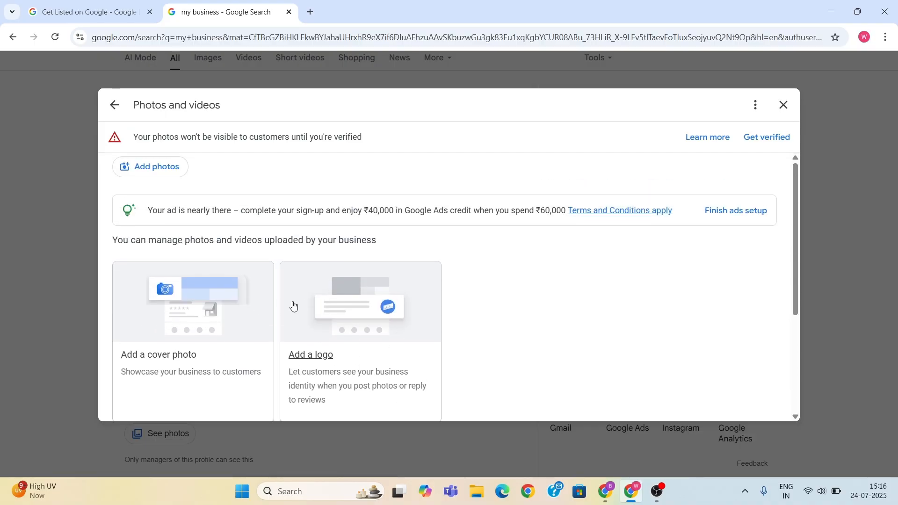
{"action": "scroll", "coordinate": [375, 311], "scroll_direction": "down", "scroll_amount": 2}
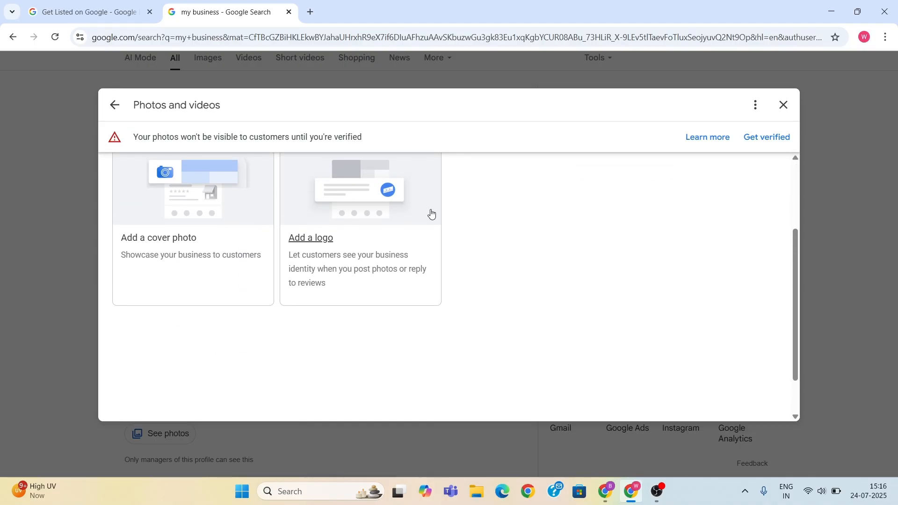
{"action": "left_click", "coordinate": [784, 105]}
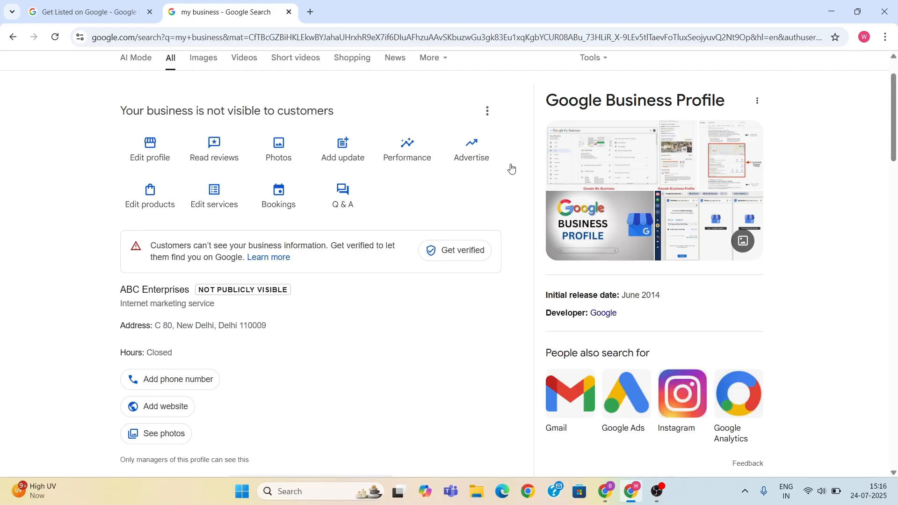
- Check the options for posting an update, offer or event, and view the business performance page
{"action": "left_click", "coordinate": [341, 159]}
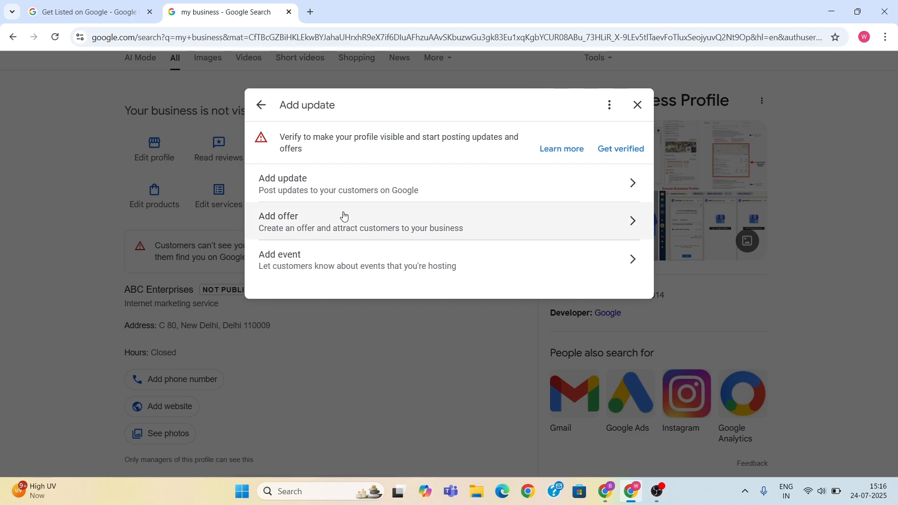
{"action": "left_click", "coordinate": [637, 104]}
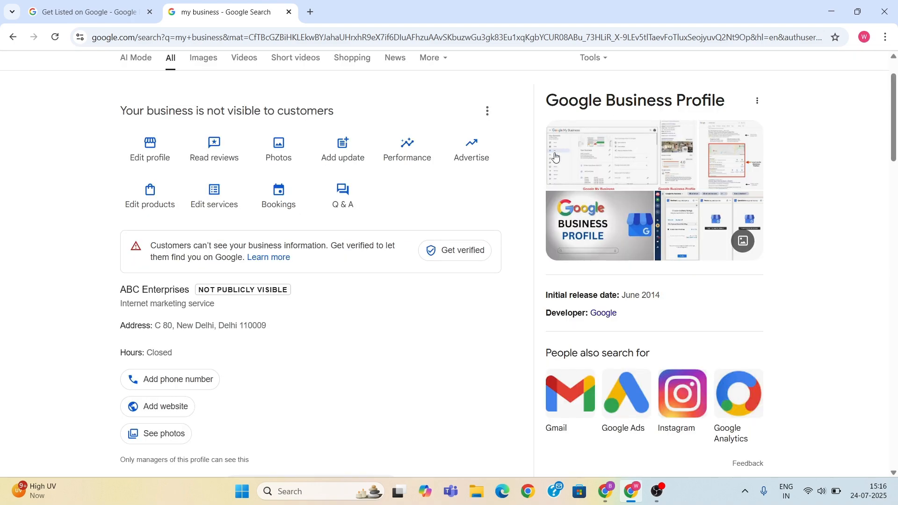
{"action": "left_click", "coordinate": [410, 153]}
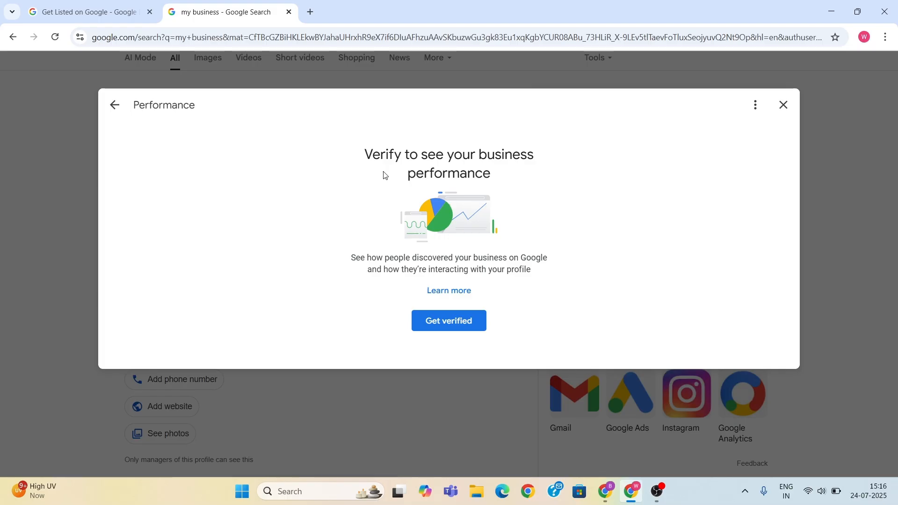
{"action": "left_click", "coordinate": [784, 104]}
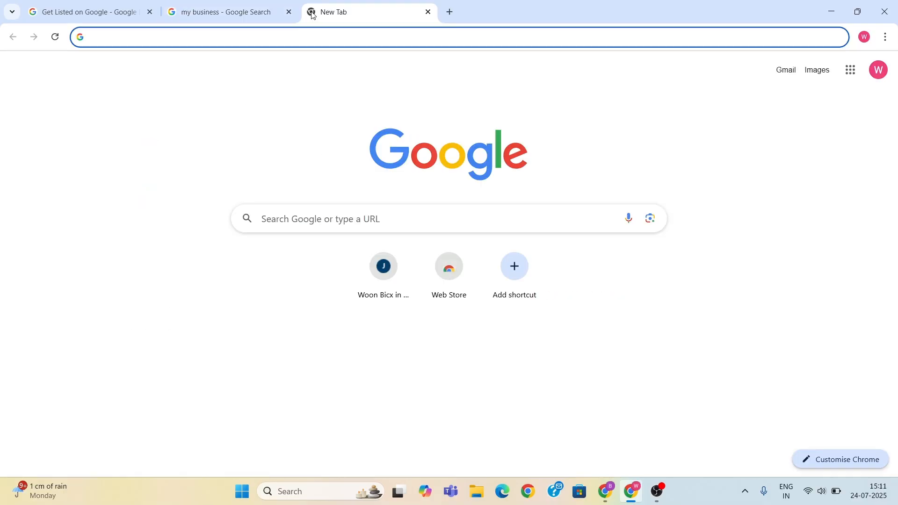
- Search Google for "woonbicx" in a new browser tab and highlight the full business name in its listing
{"action": "type", "text": "woonbicx"}
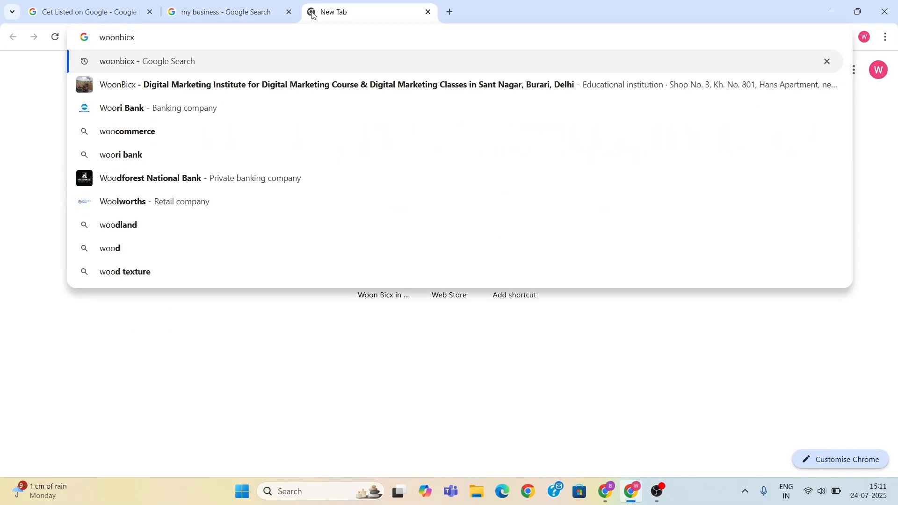
{"action": "key", "text": "Return"}
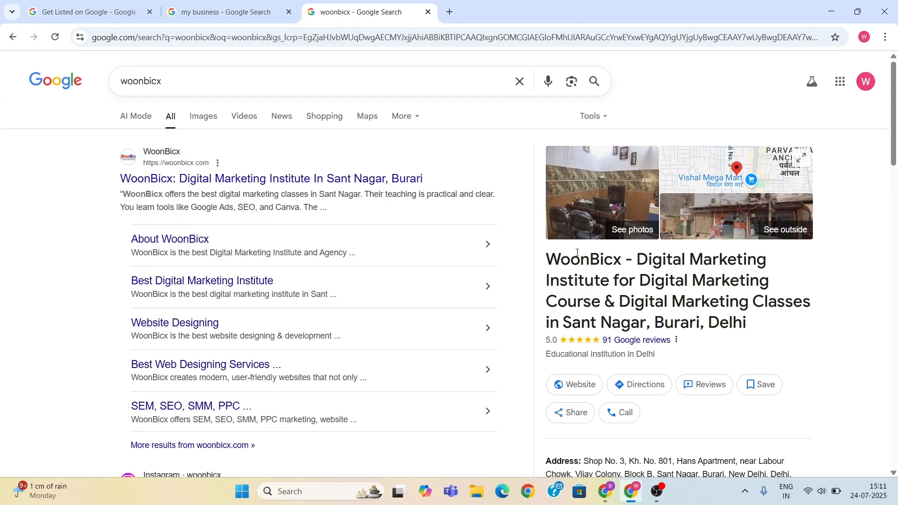
{"action": "scroll", "coordinate": [580, 247], "scroll_direction": "down", "scroll_amount": 2}
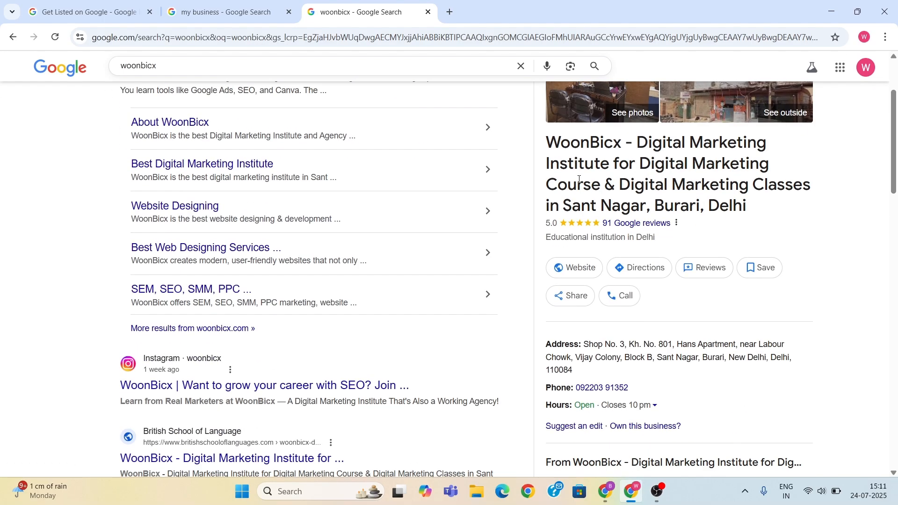
{"action": "scroll", "coordinate": [586, 174], "scroll_direction": "up", "scroll_amount": 2}
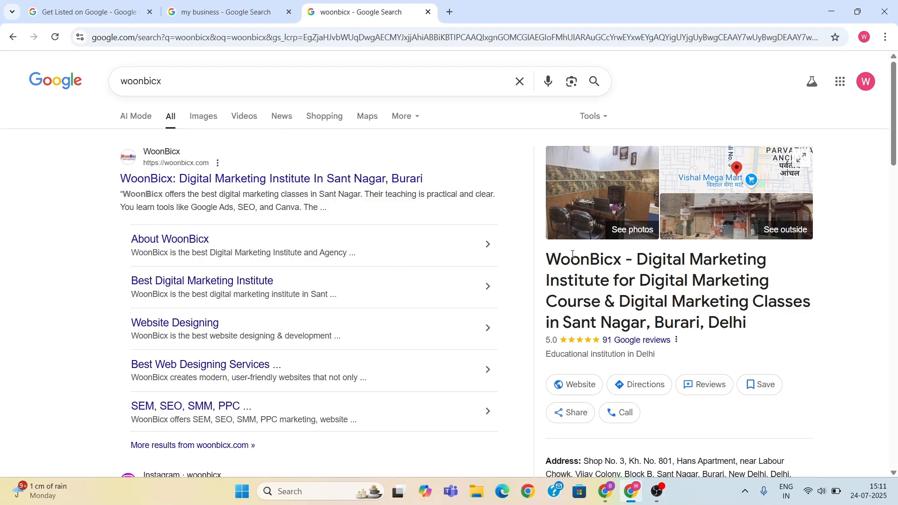
{"action": "left_click_drag", "start_coordinate": [554, 259], "coordinate": [764, 322]}
{"action": "left_click", "coordinate": [714, 296]}
- Examine the WoonBicx listing's contact details, reviews and products as an example of a complete profile
{"action": "scroll", "coordinate": [690, 294], "scroll_direction": "down", "scroll_amount": 5}
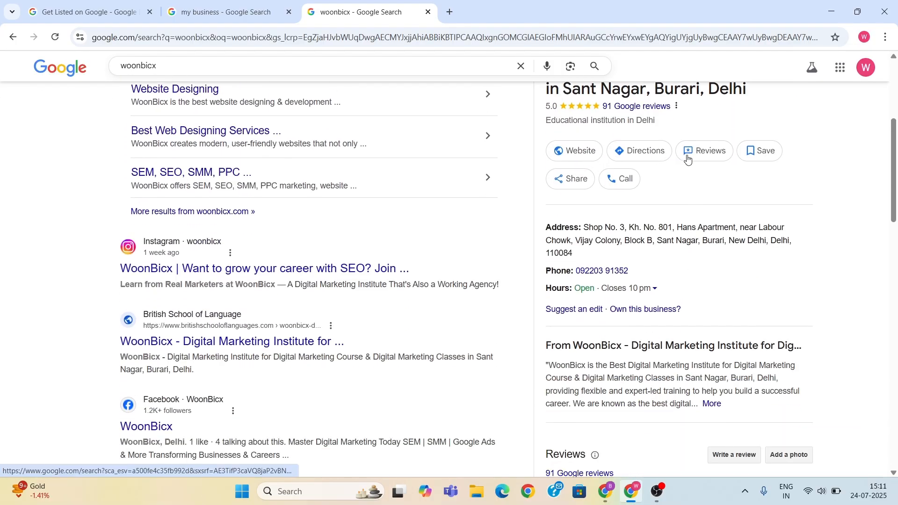
{"action": "scroll", "coordinate": [689, 168], "scroll_direction": "up", "scroll_amount": 1}
{"action": "scroll", "coordinate": [655, 196], "scroll_direction": "down", "scroll_amount": 2}
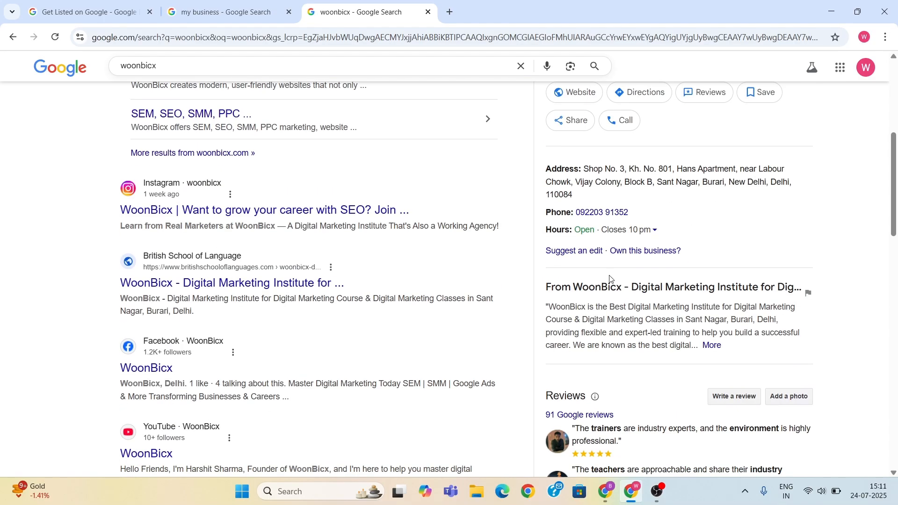
{"action": "scroll", "coordinate": [637, 336], "scroll_direction": "down", "scroll_amount": 8}
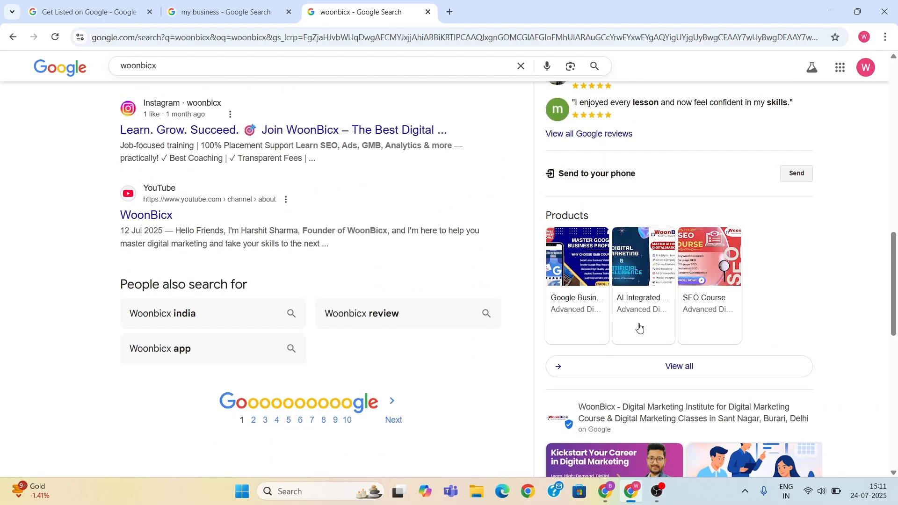
{"action": "scroll", "coordinate": [639, 328], "scroll_direction": "down", "scroll_amount": 1}
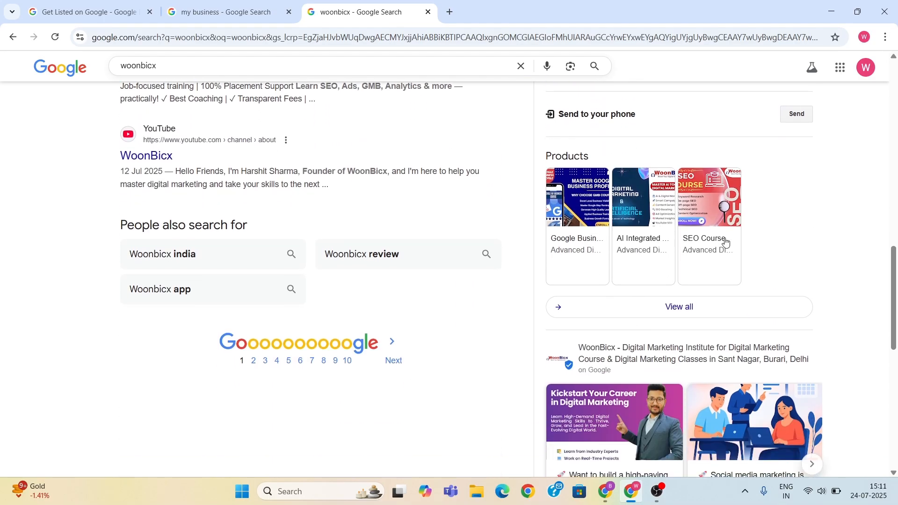
- Browse the WoonBicx listing's published posts and read its full business description
{"action": "scroll", "coordinate": [726, 242], "scroll_direction": "down", "scroll_amount": 5}
{"action": "scroll", "coordinate": [643, 204], "scroll_direction": "right", "scroll_amount": 3}
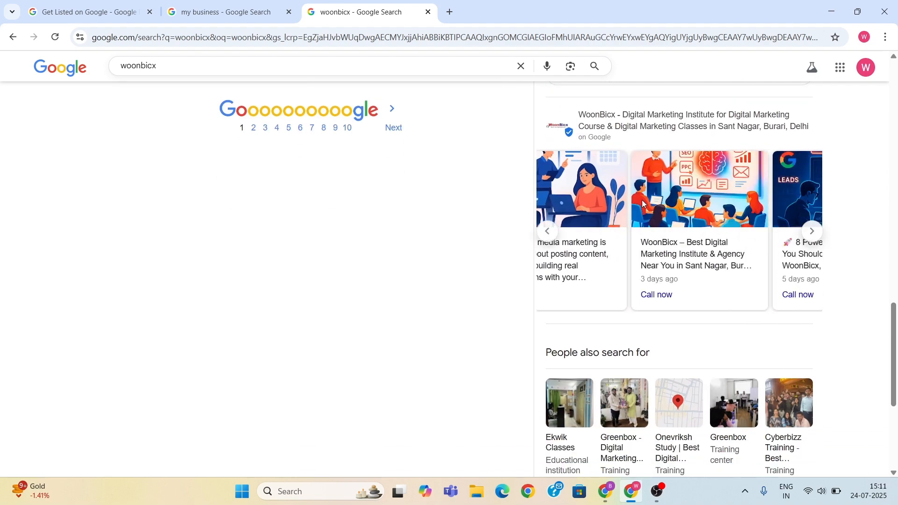
{"action": "scroll", "coordinate": [767, 208], "scroll_direction": "right", "scroll_amount": 5}
{"action": "scroll", "coordinate": [746, 204], "scroll_direction": "right", "scroll_amount": 3}
{"action": "scroll", "coordinate": [645, 273], "scroll_direction": "down", "scroll_amount": 4}
{"action": "scroll", "coordinate": [644, 274], "scroll_direction": "up", "scroll_amount": 8}
{"action": "scroll", "coordinate": [644, 274], "scroll_direction": "down", "scroll_amount": 3}
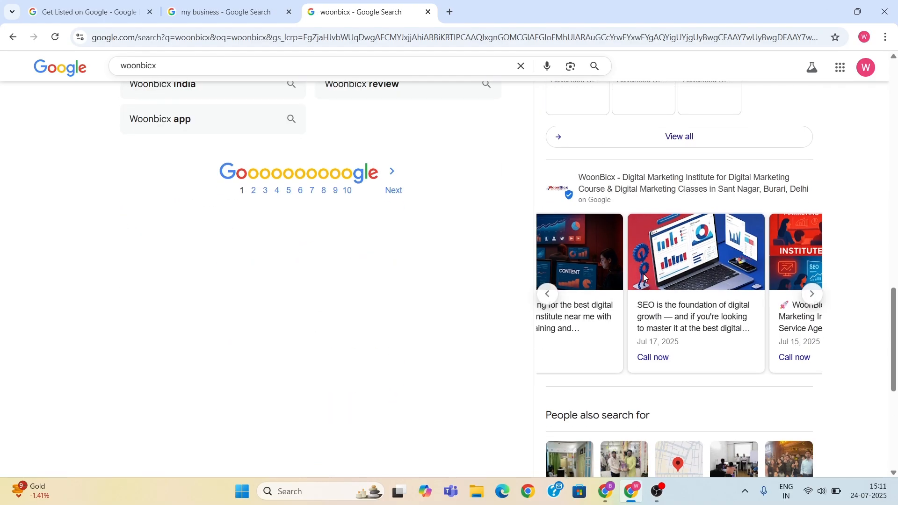
{"action": "scroll", "coordinate": [643, 275], "scroll_direction": "up", "scroll_amount": 15}
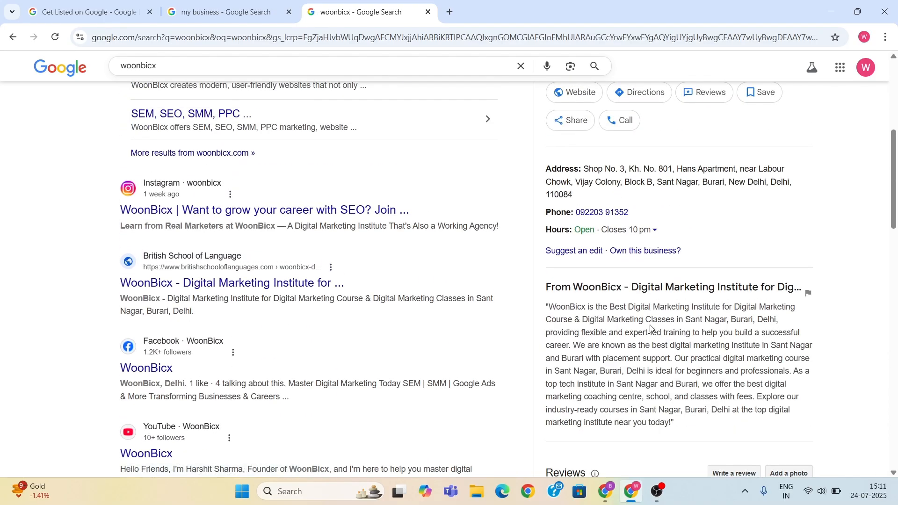
{"action": "scroll", "coordinate": [649, 324], "scroll_direction": "up", "scroll_amount": 6}
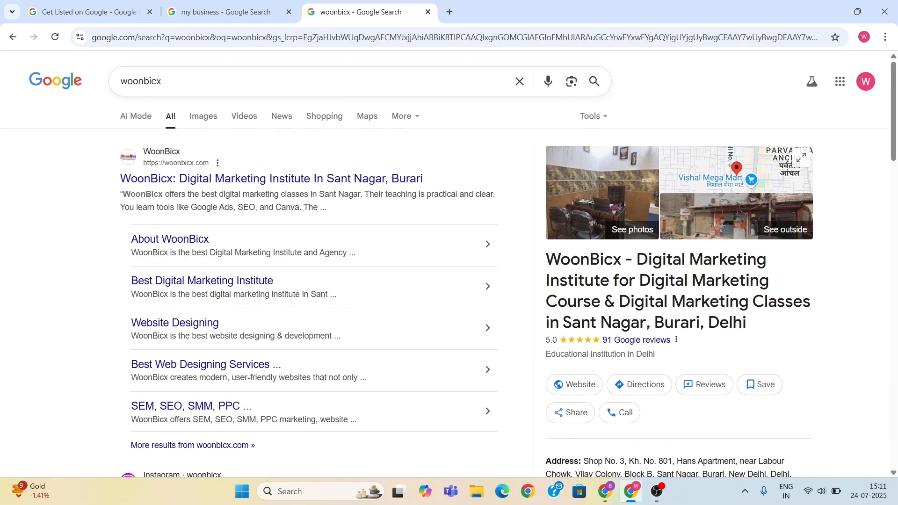